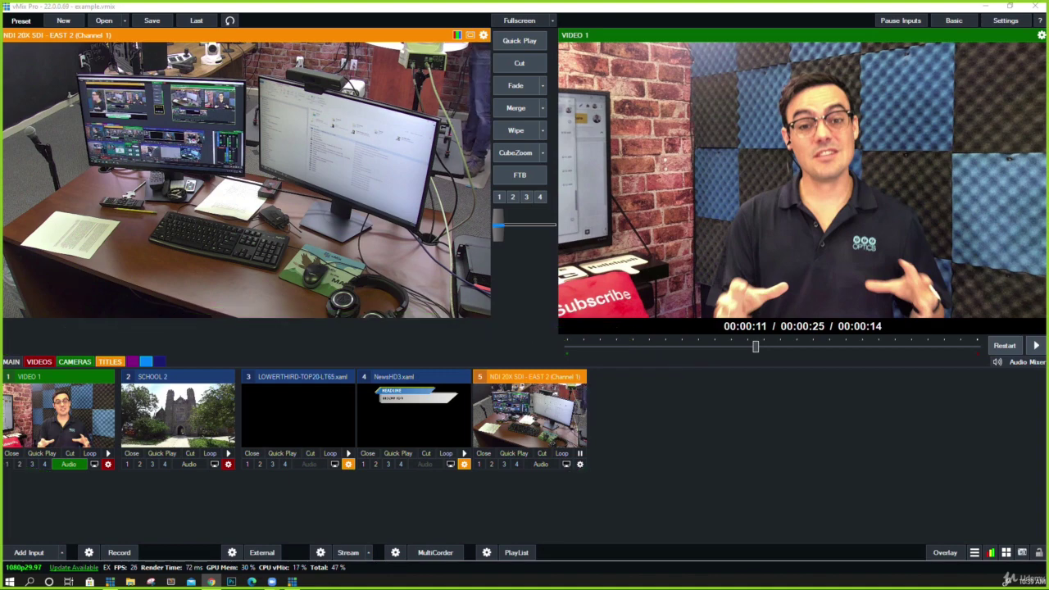
# Preview the video clips and the lower-third and NewsHD3 title inputs one after another
pyautogui.click(98, 408)
pyautogui.click(178, 410)
pyautogui.click(351, 408)
pyautogui.click(394, 405)
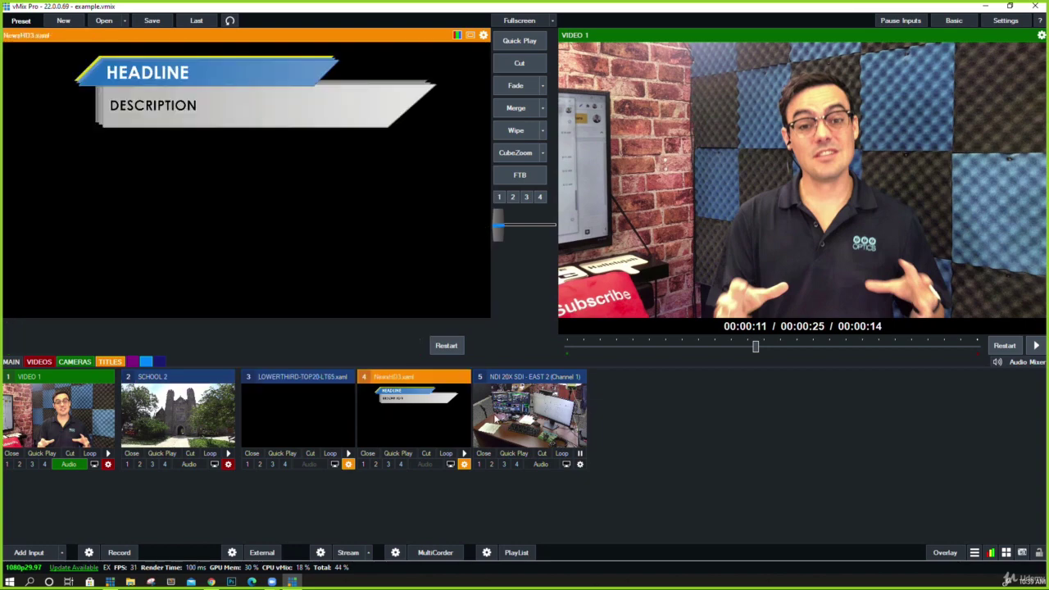
# Preview the NDI 20X SDI camera input and move it to the first position among the inputs
pyautogui.click(499, 413)
pyautogui.moveTo(129, 418); pyautogui.dragTo(99, 418)
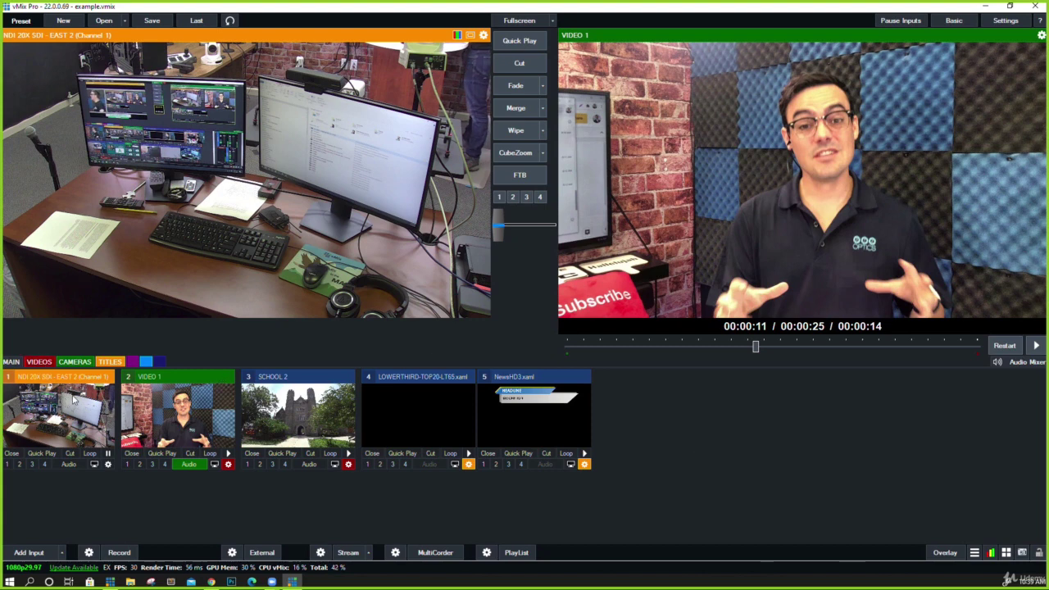
# Assign the NDI 20X SDI camera input to the green category in its input settings
pyautogui.click(107, 464)
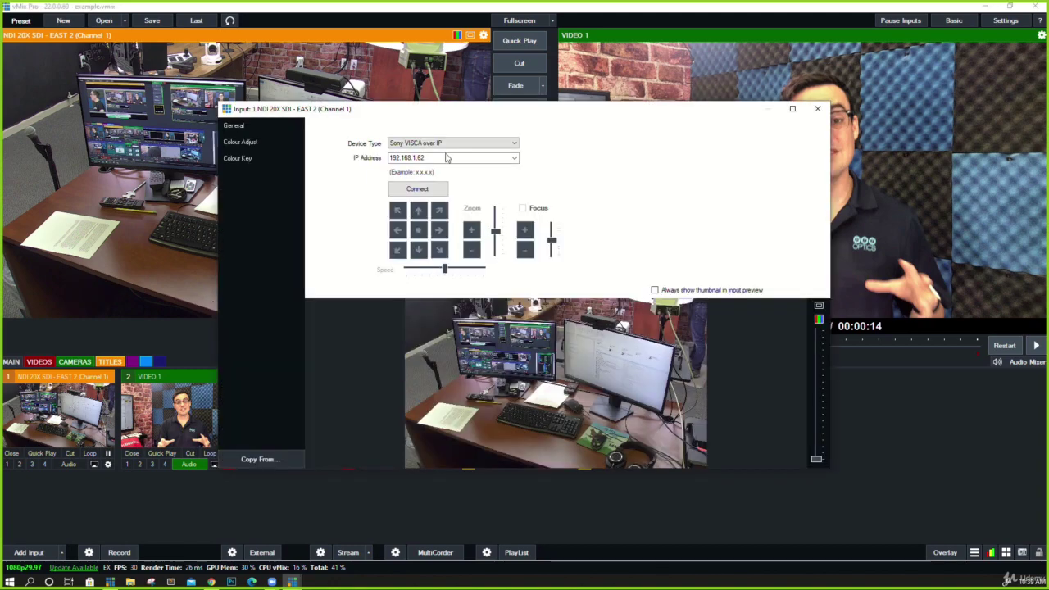
pyautogui.click(283, 125)
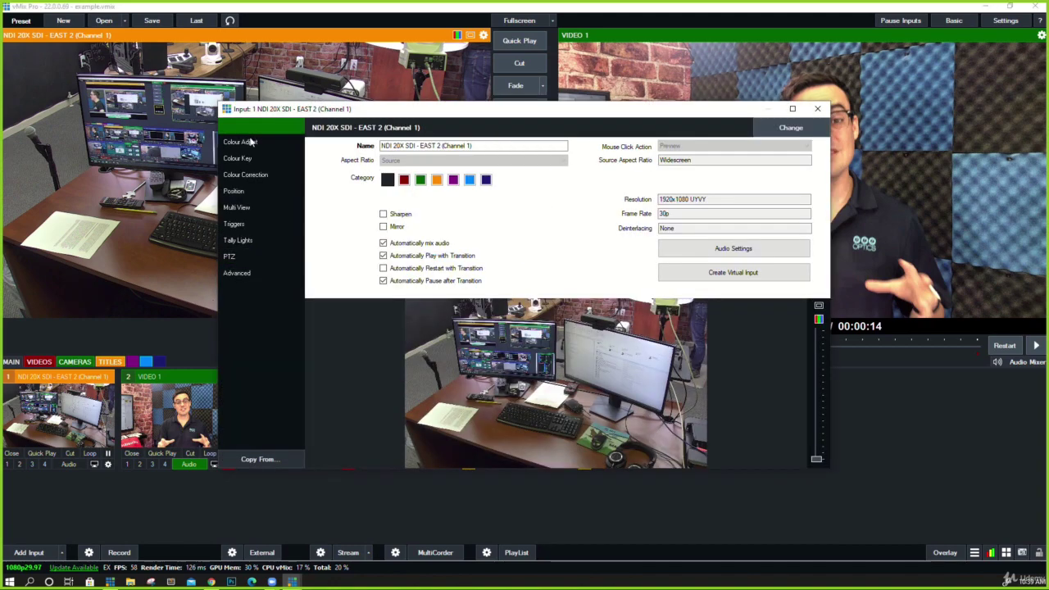
pyautogui.click(421, 180)
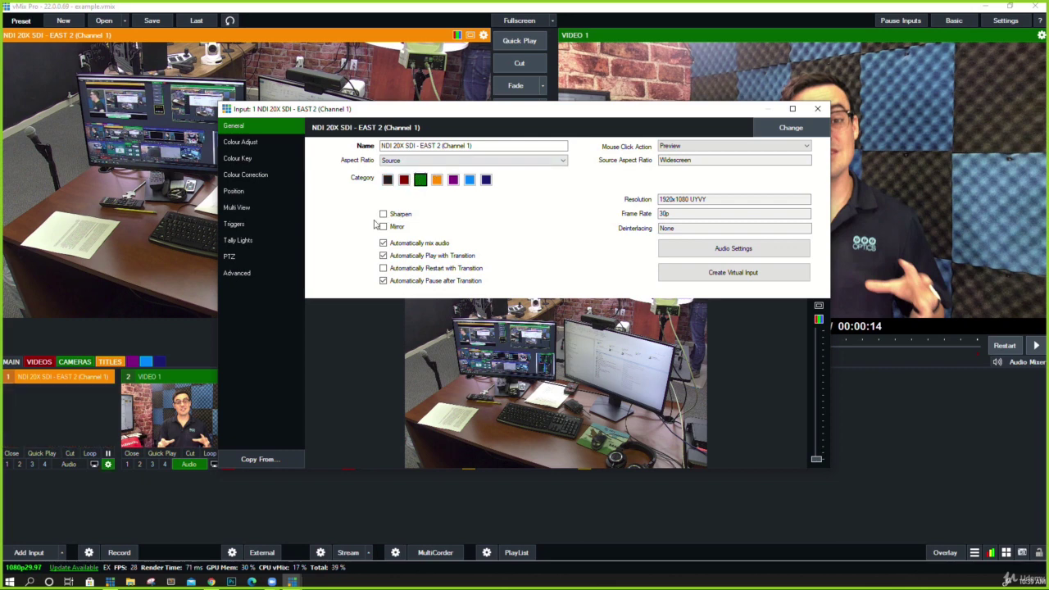
pyautogui.click(818, 109)
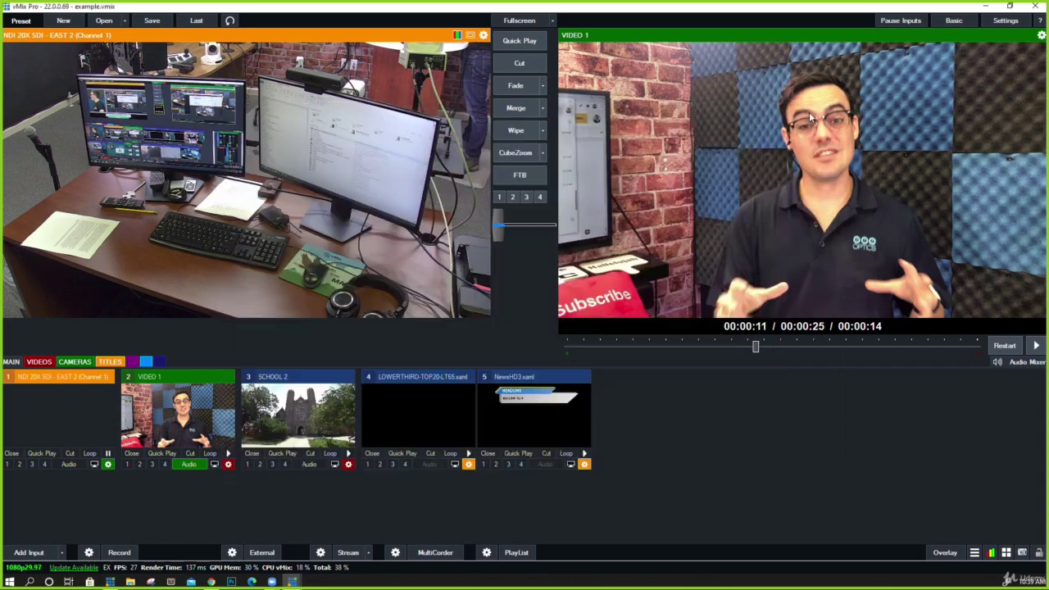
# Review the inputs in the CAMERAS category and the editable category names, ending on the MAIN view
pyautogui.click(74, 362)
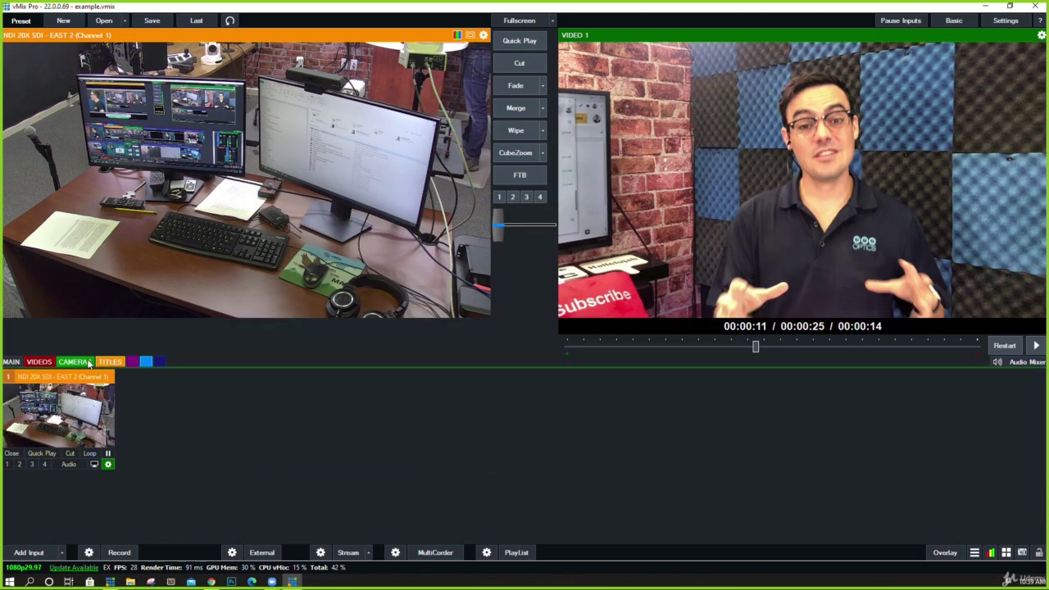
pyautogui.rightClick(73, 361)
pyautogui.moveTo(466, 253); pyautogui.dragTo(450, 253)
pyautogui.press('Right')
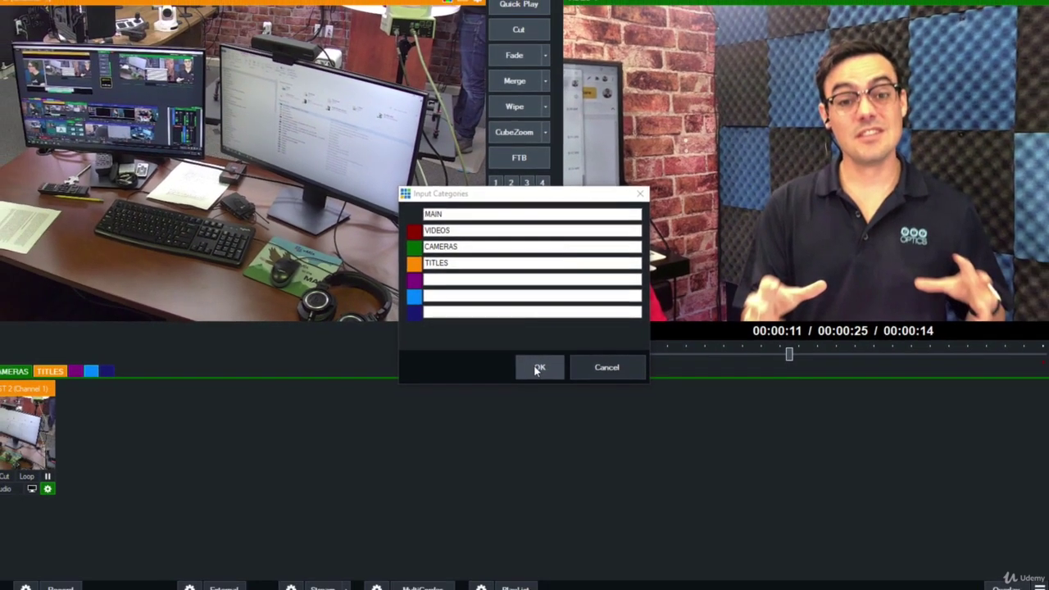
pyautogui.click(540, 370)
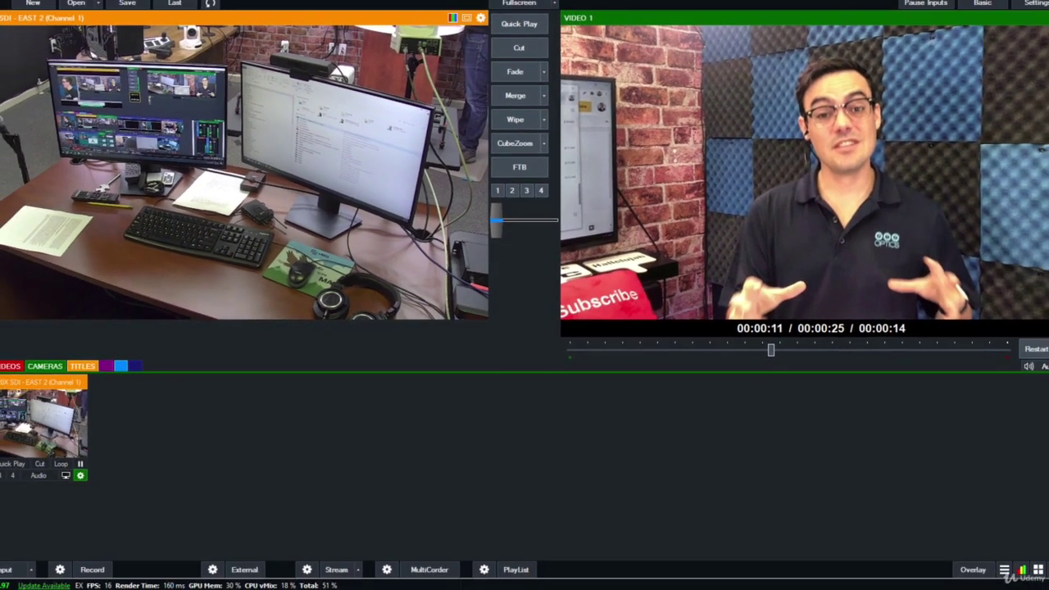
pyautogui.click(1, 367)
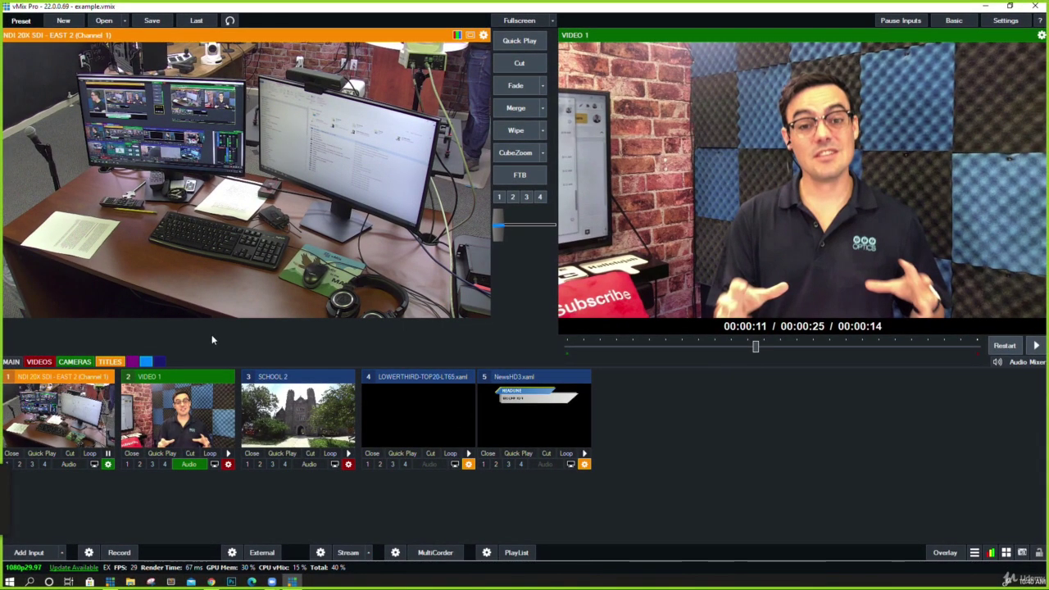
# Preview VIDEO 1, SCHOOL 2 and both title inputs in turn, ending on the NDI camera input
pyautogui.click(124, 410)
pyautogui.click(298, 410)
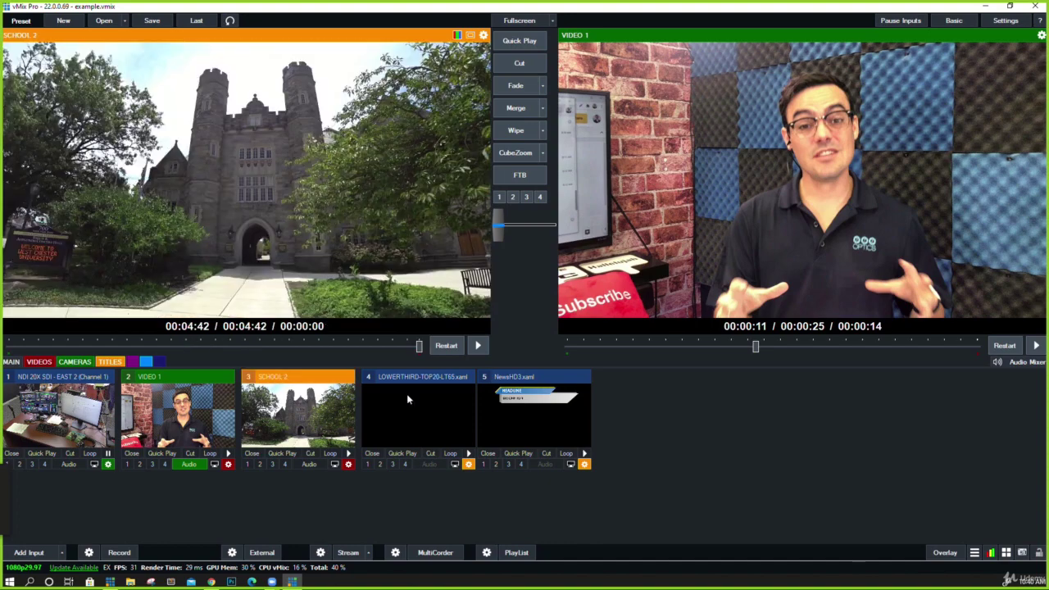
pyautogui.click(407, 393)
pyautogui.click(518, 406)
pyautogui.click(85, 434)
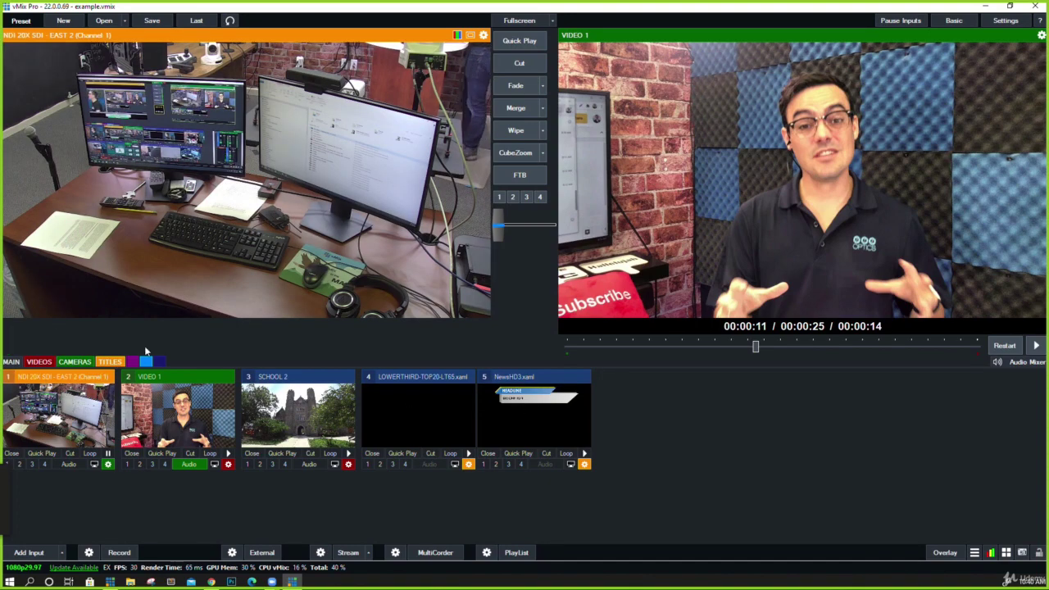
# Start a new List input and select BACKUP.mp4 and MAH00454.MP4 from the Desktop as its files
pyautogui.click(27, 553)
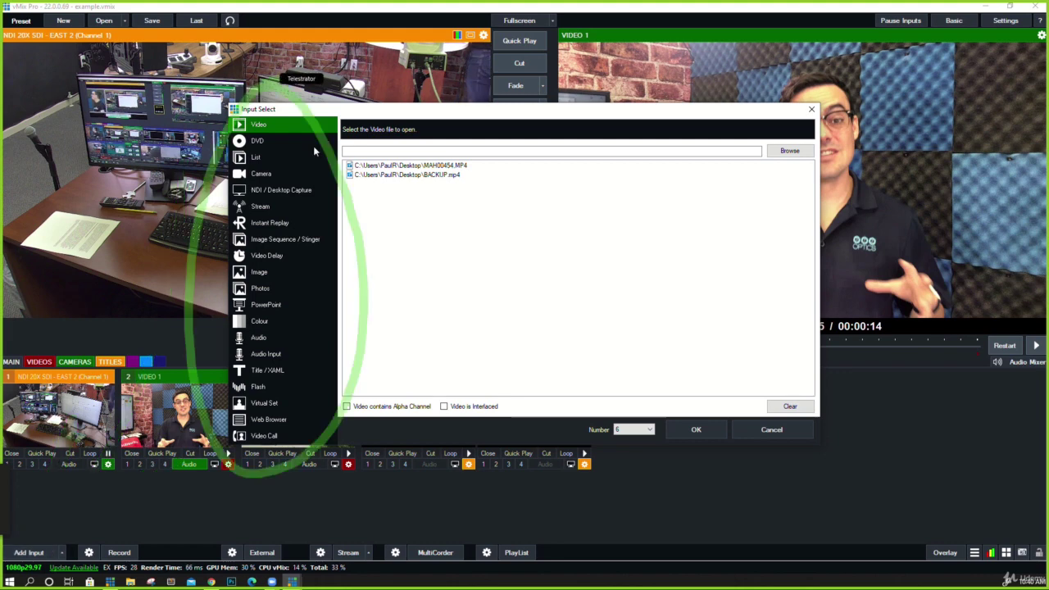
pyautogui.click(286, 143)
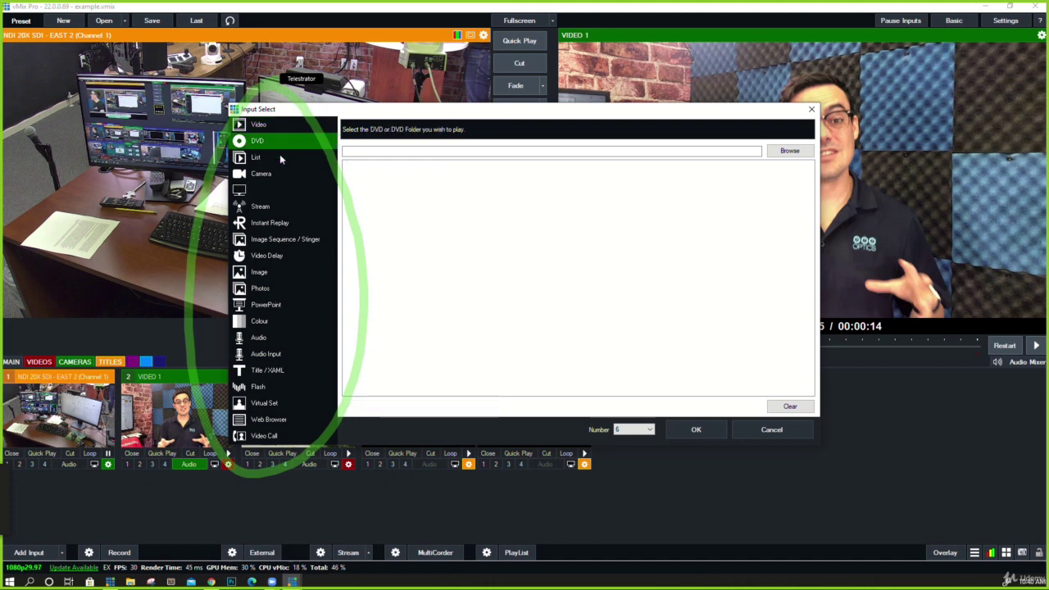
pyautogui.click(278, 164)
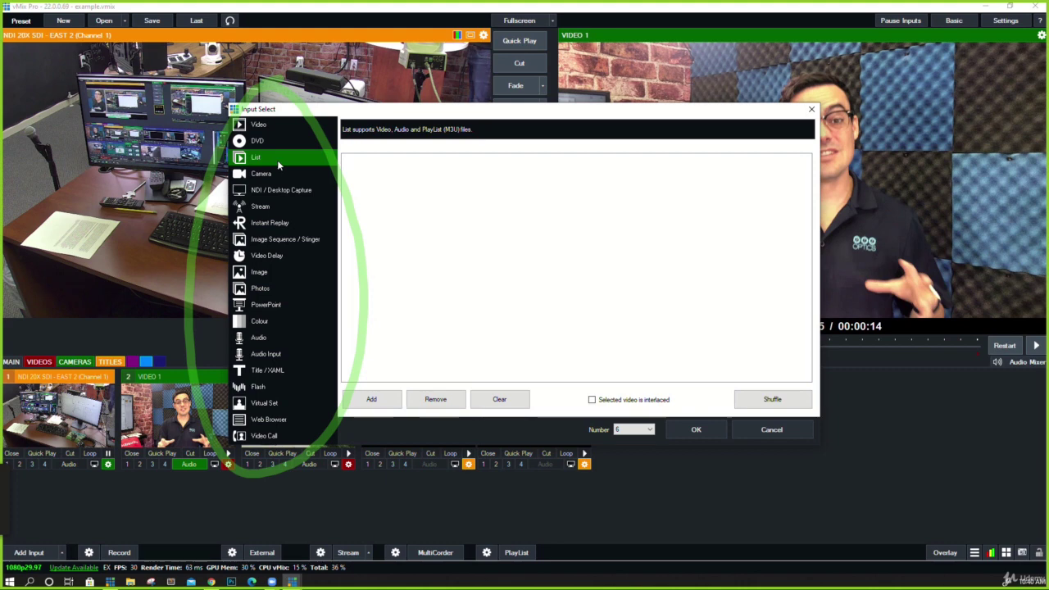
pyautogui.click(378, 397)
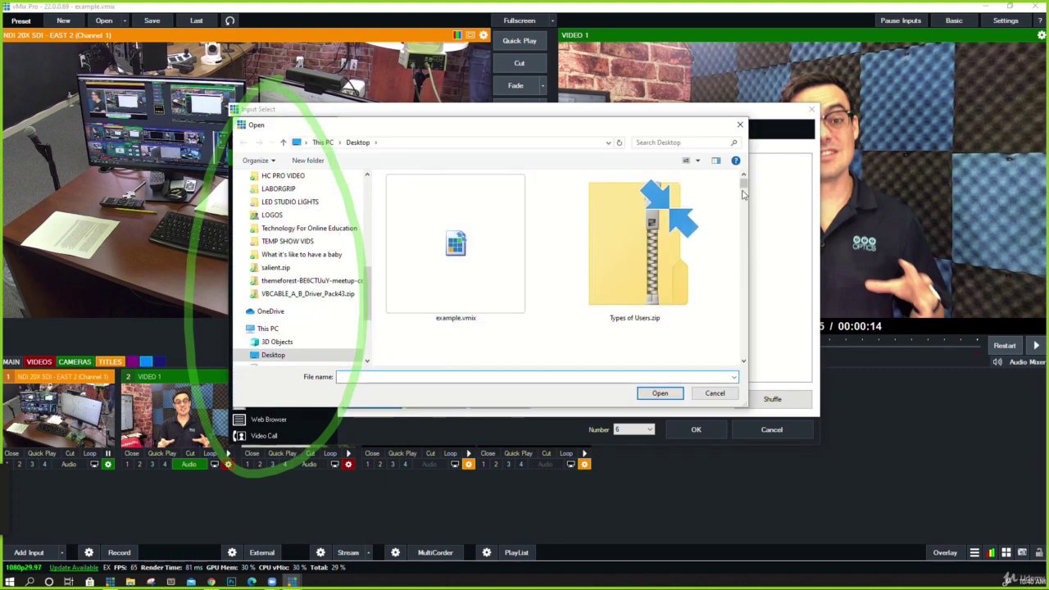
pyautogui.scroll(-3, 743, 189)
pyautogui.scroll(-3, 744, 188)
pyautogui.click(646, 219)
pyautogui.scroll(-3, 646, 220)
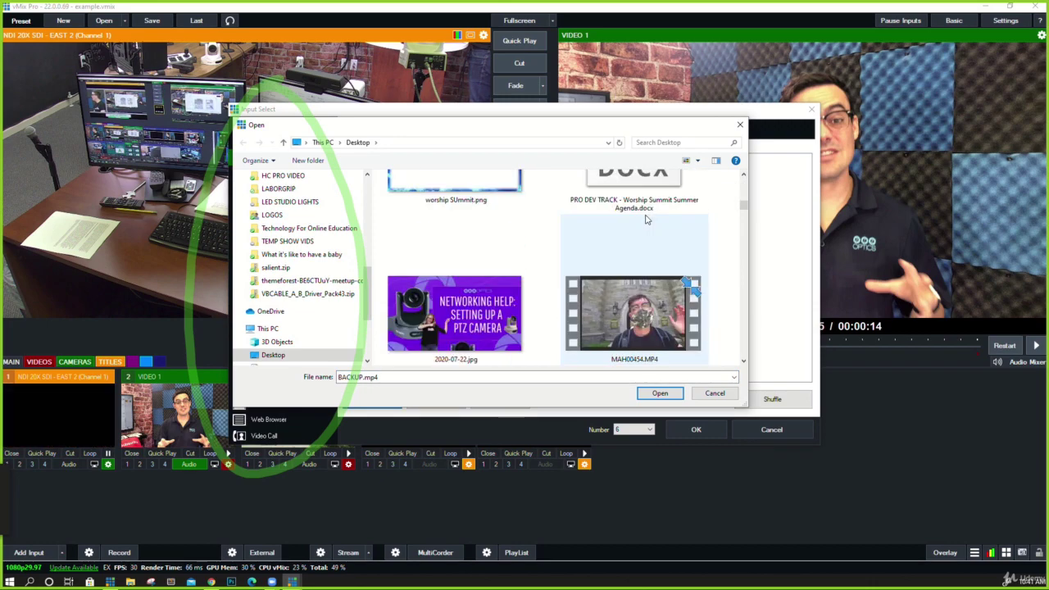
pyautogui.scroll(-3, 646, 220)
pyautogui.scroll(3, 656, 197)
pyautogui.keyDown('ctrl'); pyautogui.click(656, 192); pyautogui.keyUp('ctrl')
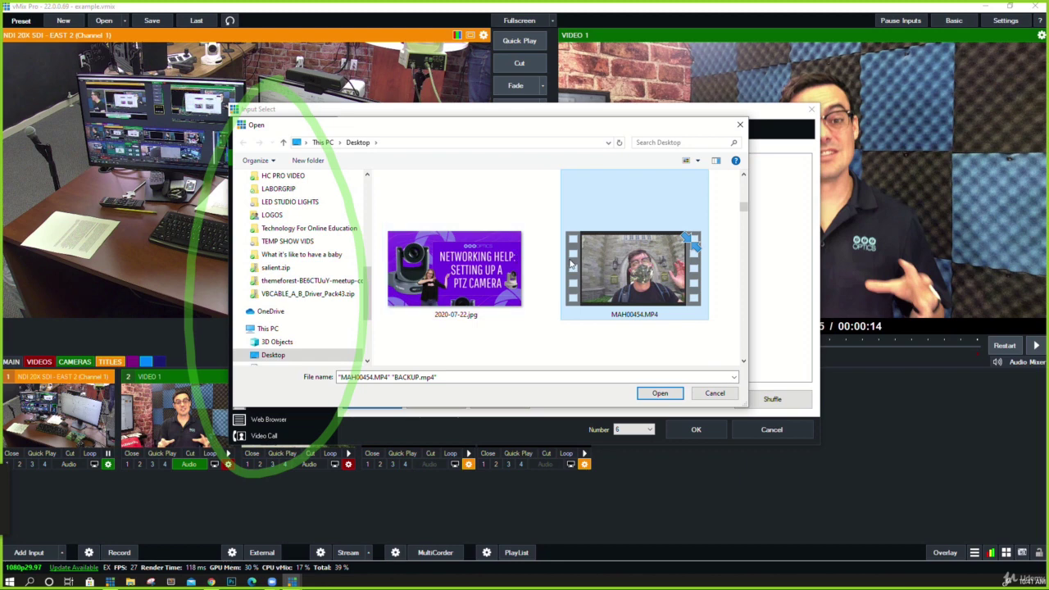
# Include LIVE WCU TOUR.MP4 and the four PRESENCE GET TOGETHER recordings in the file selection, and create the List input
pyautogui.scroll(-1, 492, 262)
pyautogui.keyDown('ctrl'); pyautogui.click(473, 305); pyautogui.keyUp('ctrl')
pyautogui.keyDown('ctrl'); pyautogui.click(611, 304); pyautogui.keyUp('ctrl')
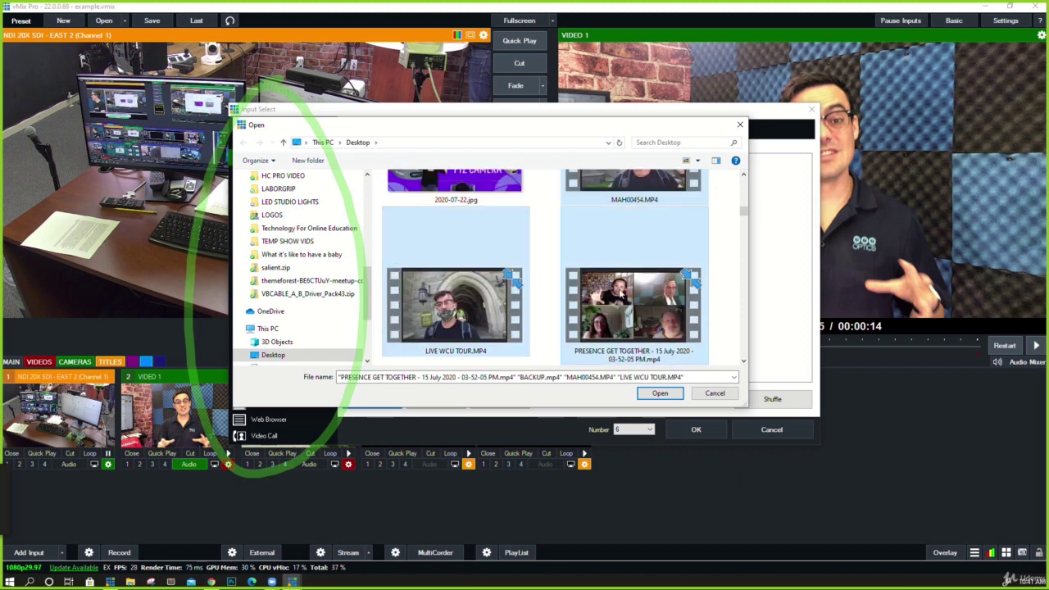
pyautogui.scroll(-1, 601, 295)
pyautogui.keyDown('ctrl'); pyautogui.click(455, 304); pyautogui.keyUp('ctrl')
pyautogui.keyDown('ctrl'); pyautogui.click(613, 305); pyautogui.keyUp('ctrl')
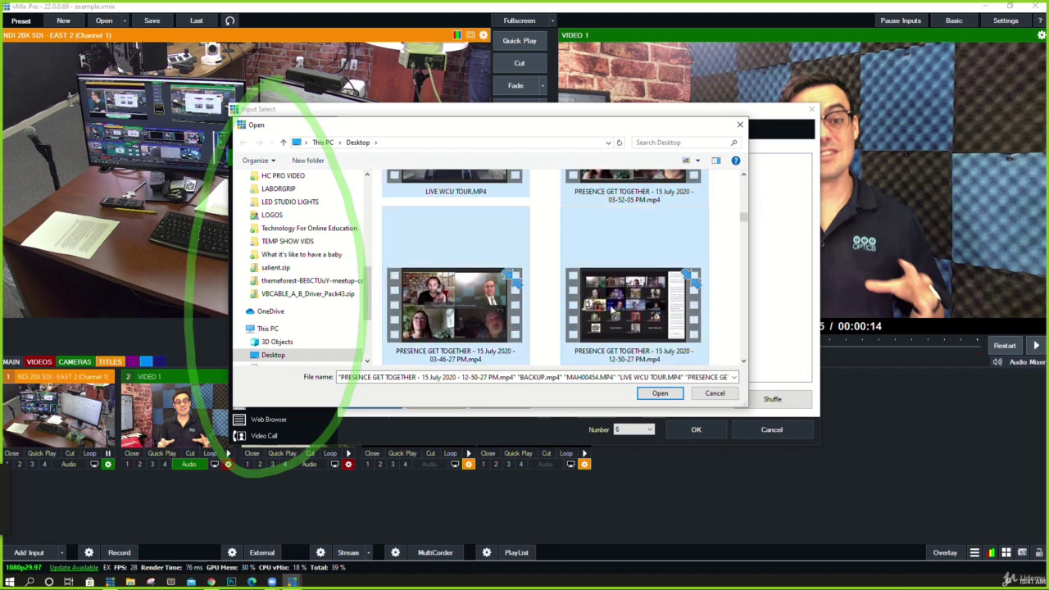
pyautogui.scroll(-1, 613, 305)
pyautogui.keyDown('ctrl'); pyautogui.click(511, 310); pyautogui.keyUp('ctrl')
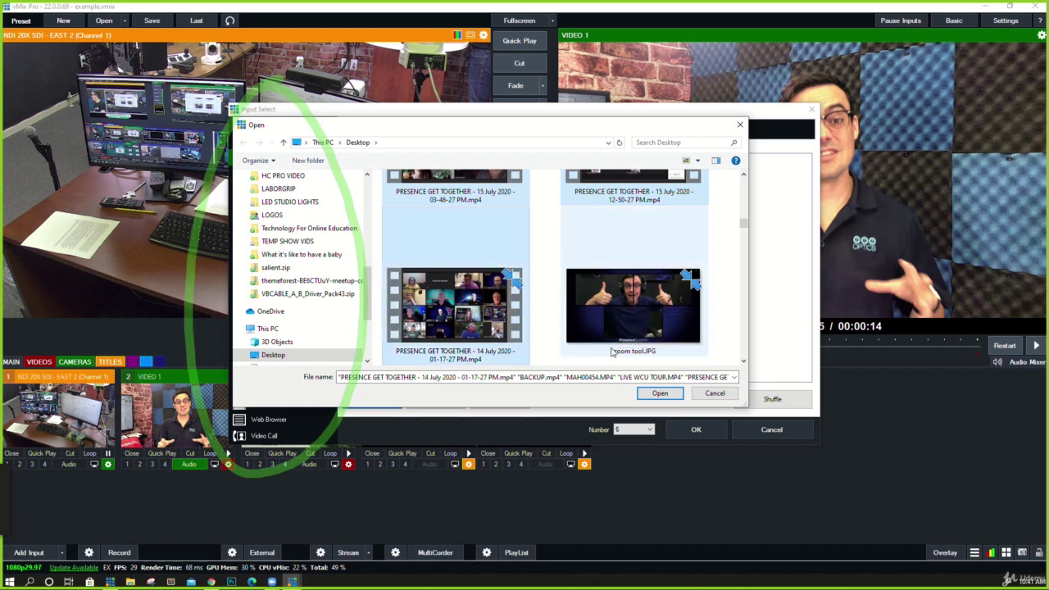
pyautogui.click(660, 393)
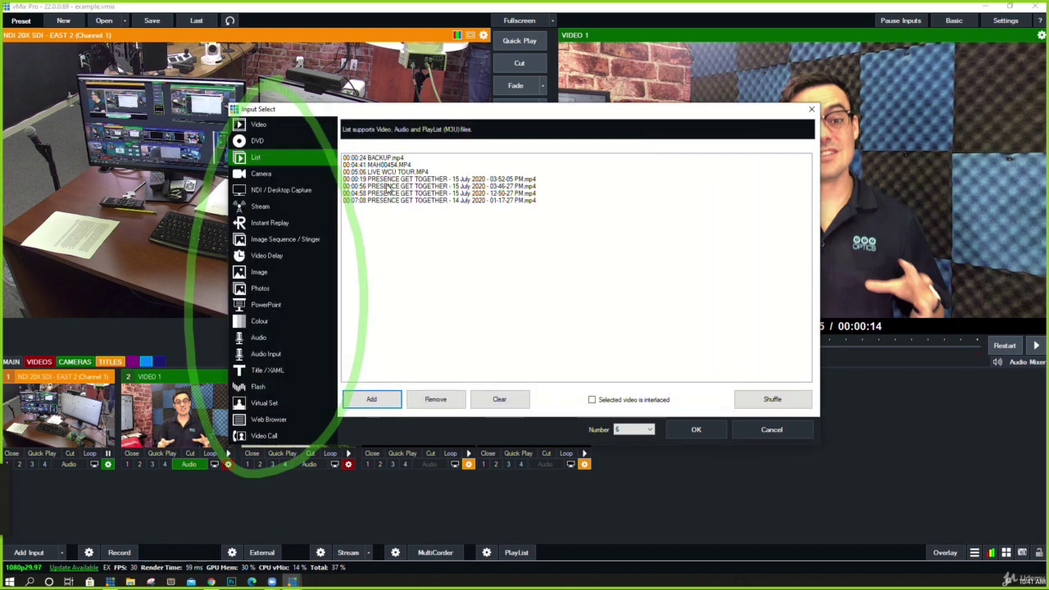
pyautogui.click(693, 429)
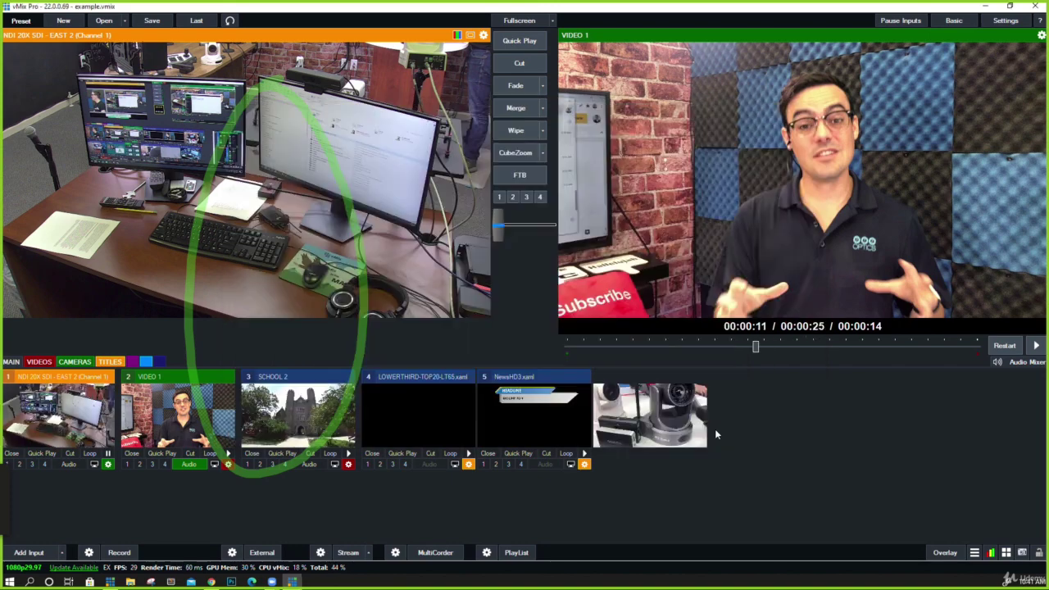
# Preview the new List input and cue its PRESENCE GET TOGETHER - 15 July 2020 - 03-52-05 PM.mp4 clip
pyautogui.click(693, 406)
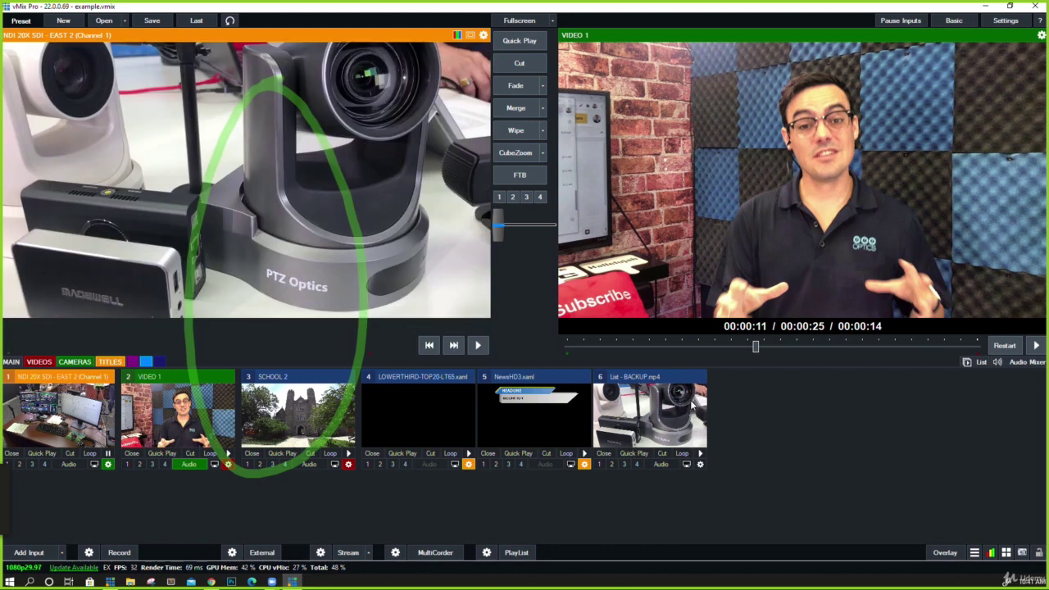
pyautogui.click(980, 362)
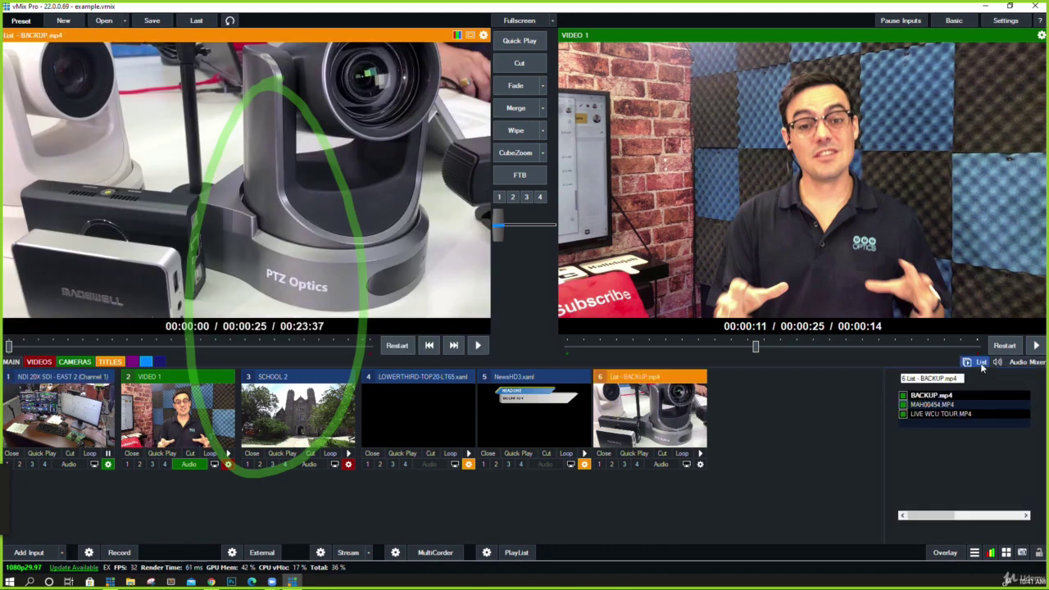
pyautogui.click(954, 414)
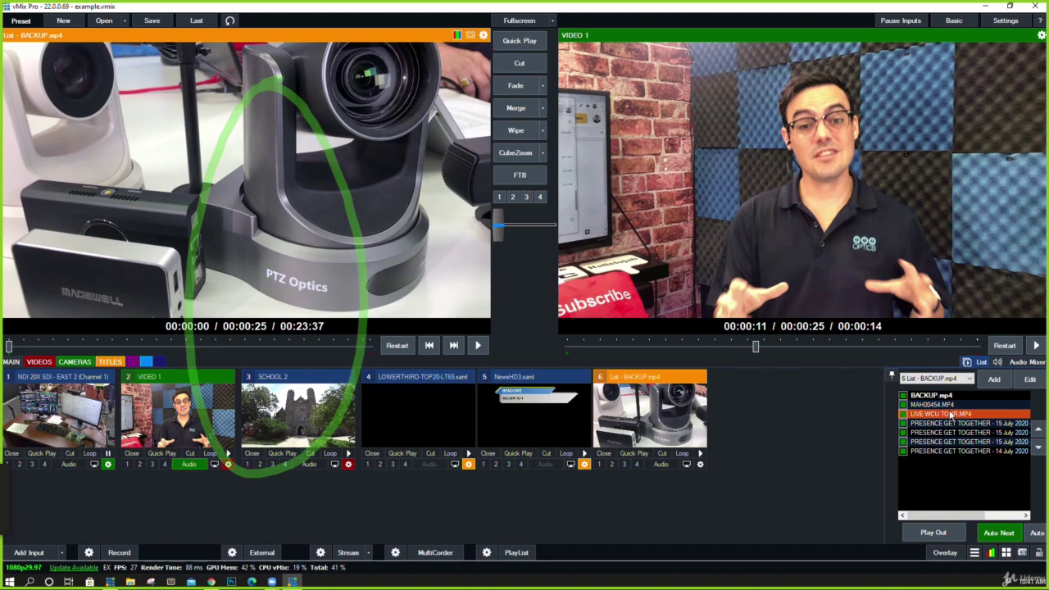
pyautogui.click(953, 424)
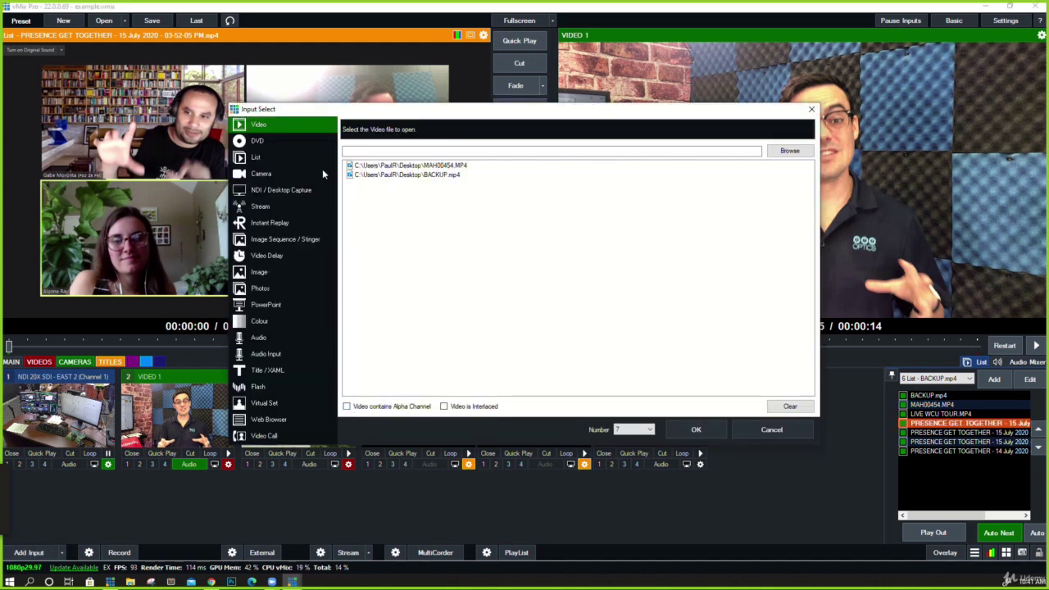
# Configure a new Camera input that uses PTZOptics as its camera device
pyautogui.click(322, 171)
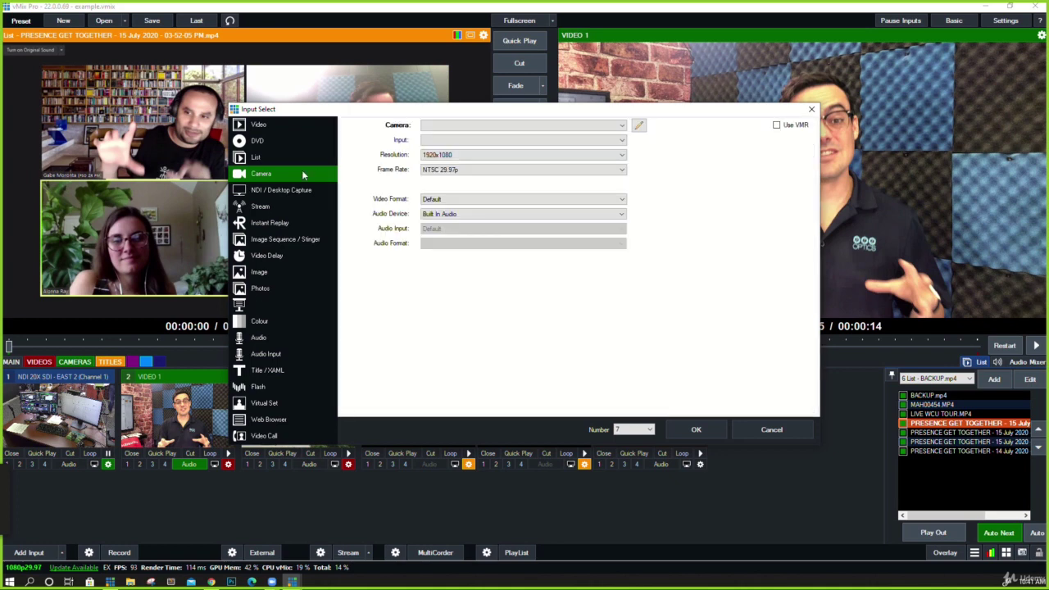
pyautogui.click(447, 125)
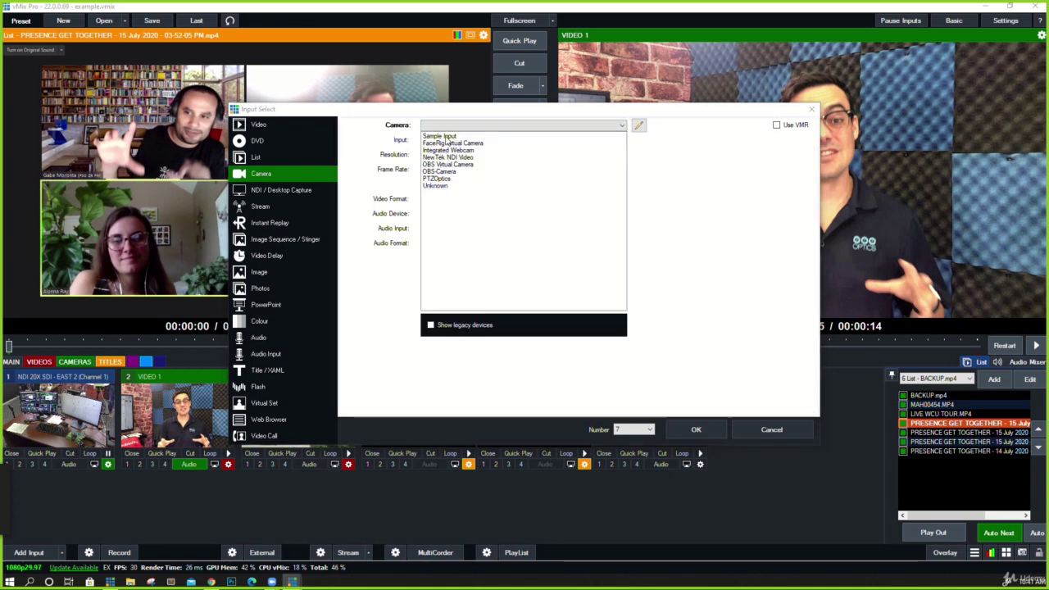
pyautogui.click(760, 195)
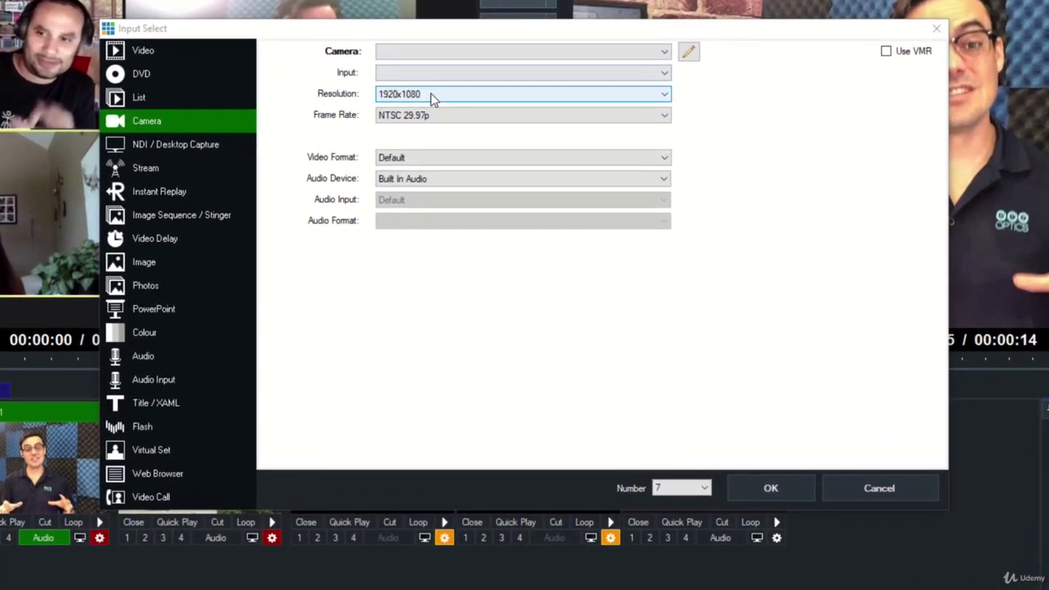
pyautogui.click(456, 145)
pyautogui.click(464, 113)
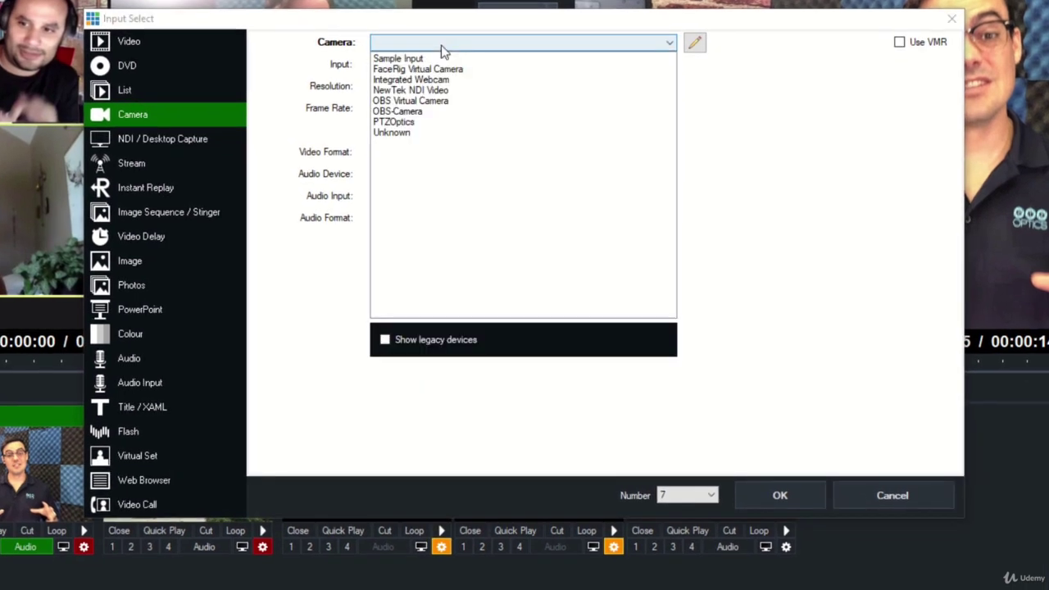
pyautogui.click(420, 121)
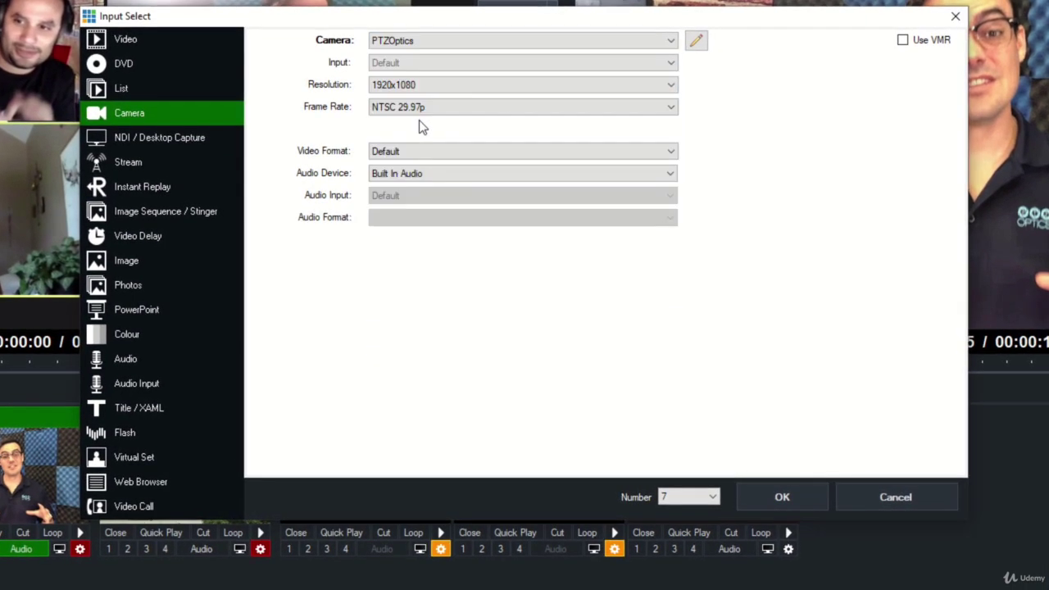
# Set the PTZOptics camera input's resolution to 1280x720 and its audio device to None, checking the available frame rates
pyautogui.click(424, 86)
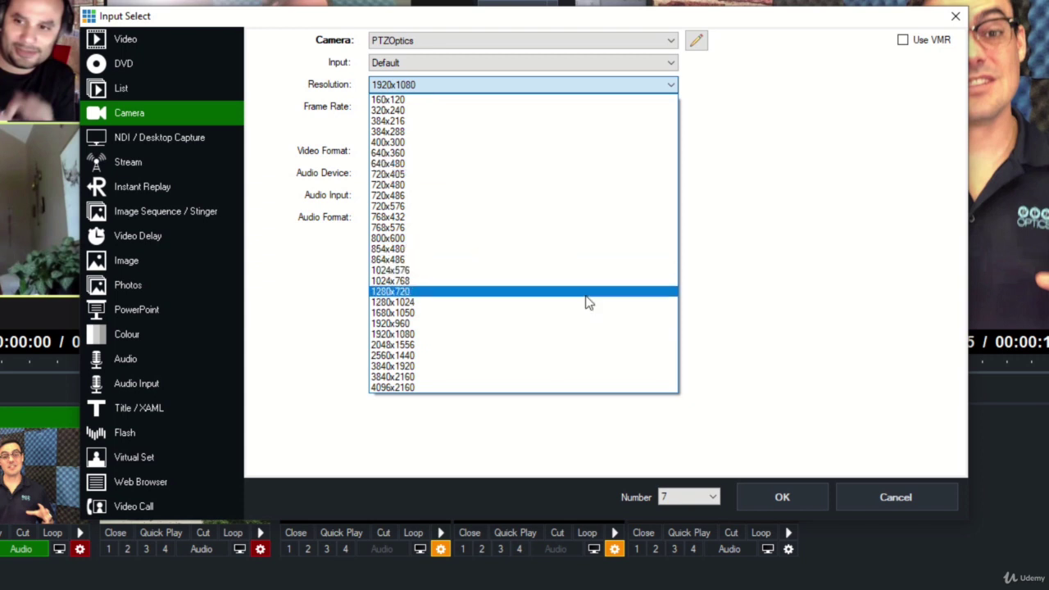
pyautogui.click(588, 295)
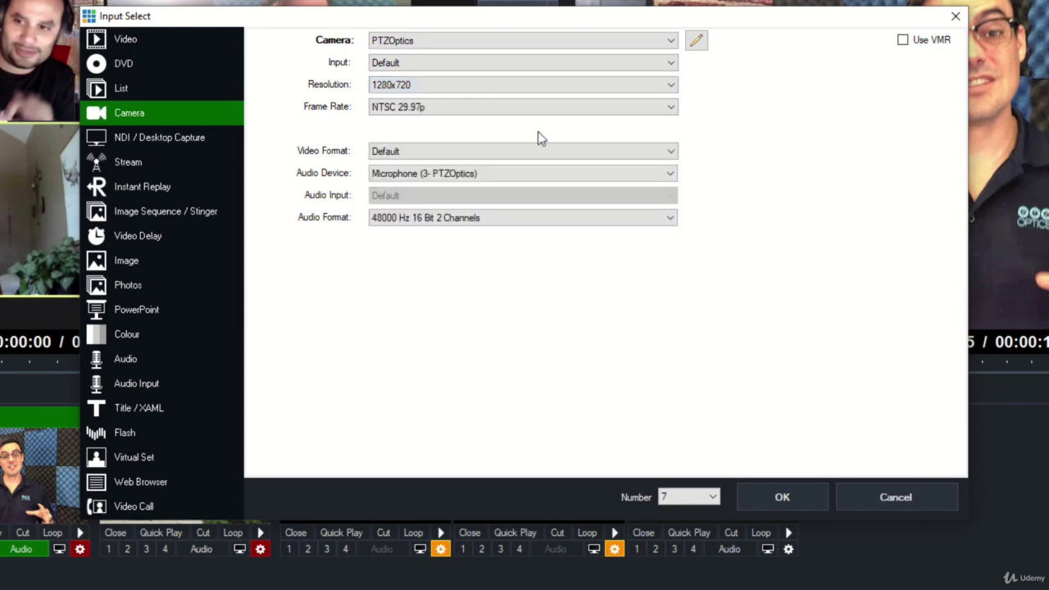
pyautogui.click(482, 107)
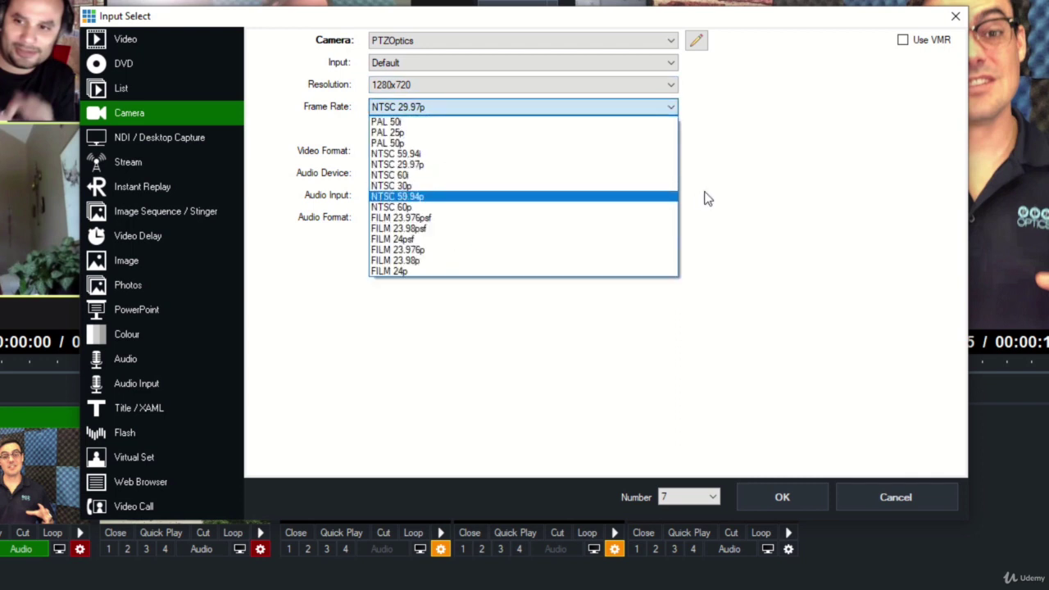
pyautogui.click(707, 197)
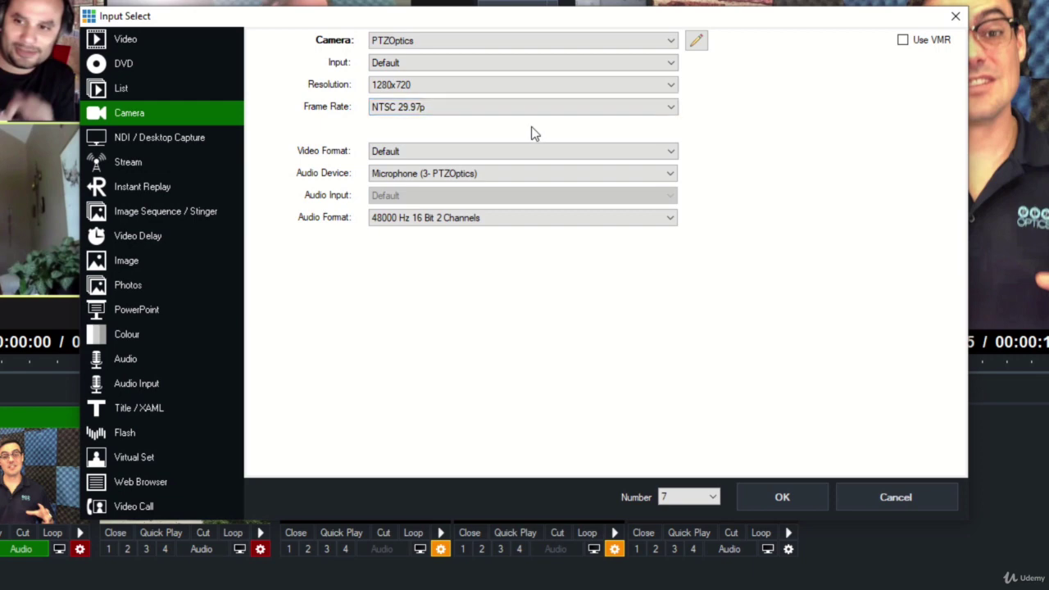
pyautogui.click(511, 177)
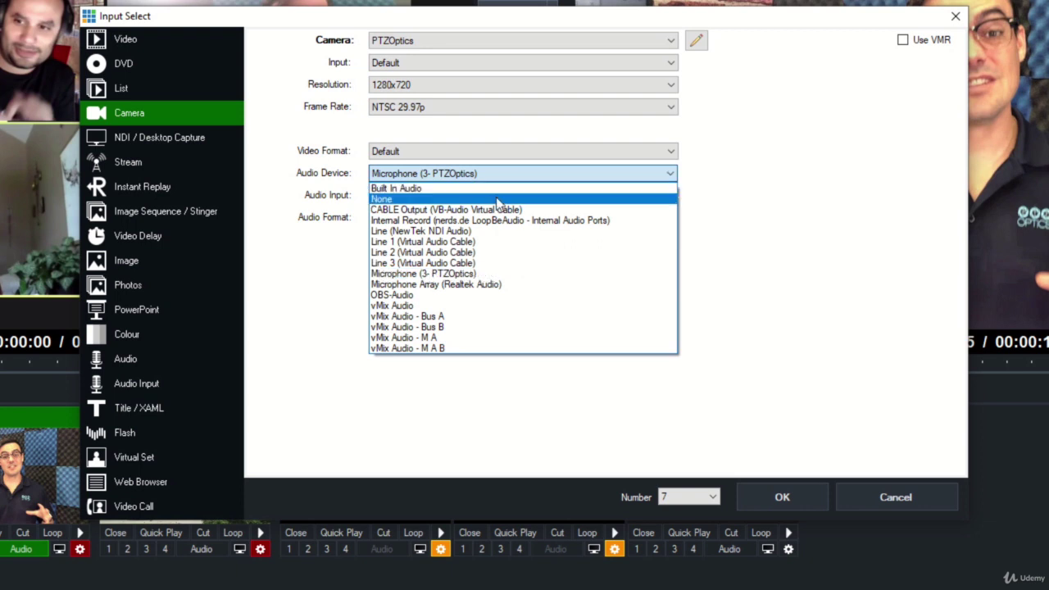
pyautogui.click(497, 199)
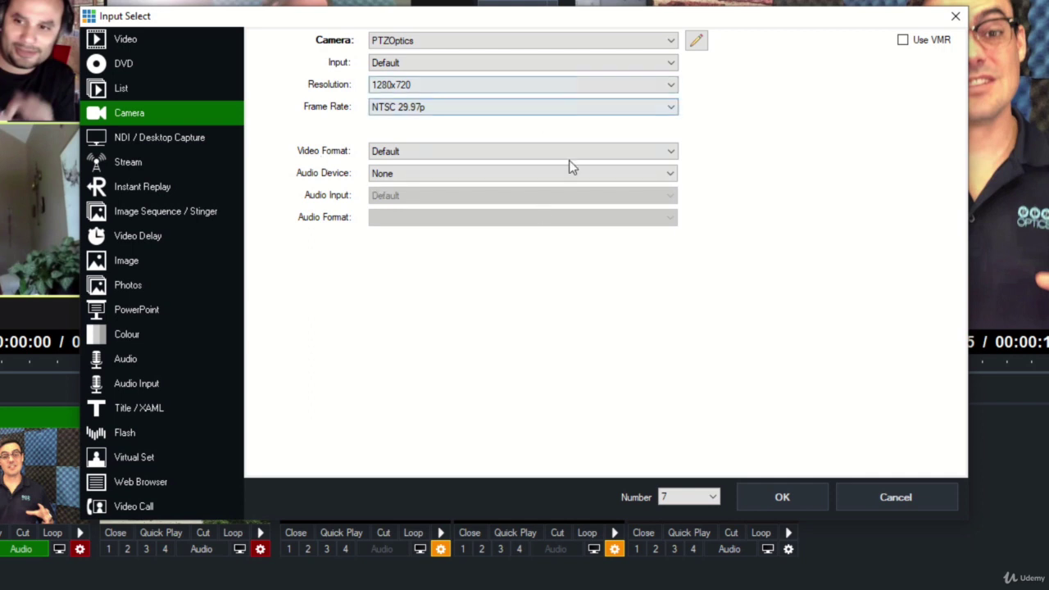
# Look through the available NDI sources and select the Outdoors camera channel
pyautogui.click(193, 141)
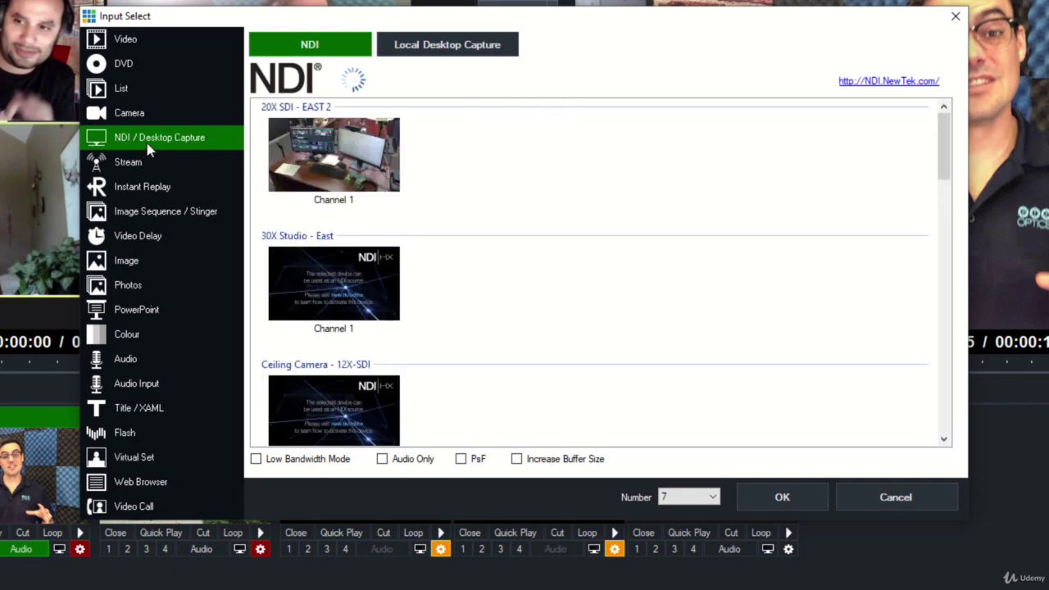
pyautogui.moveTo(943, 130); pyautogui.dragTo(935, 191)
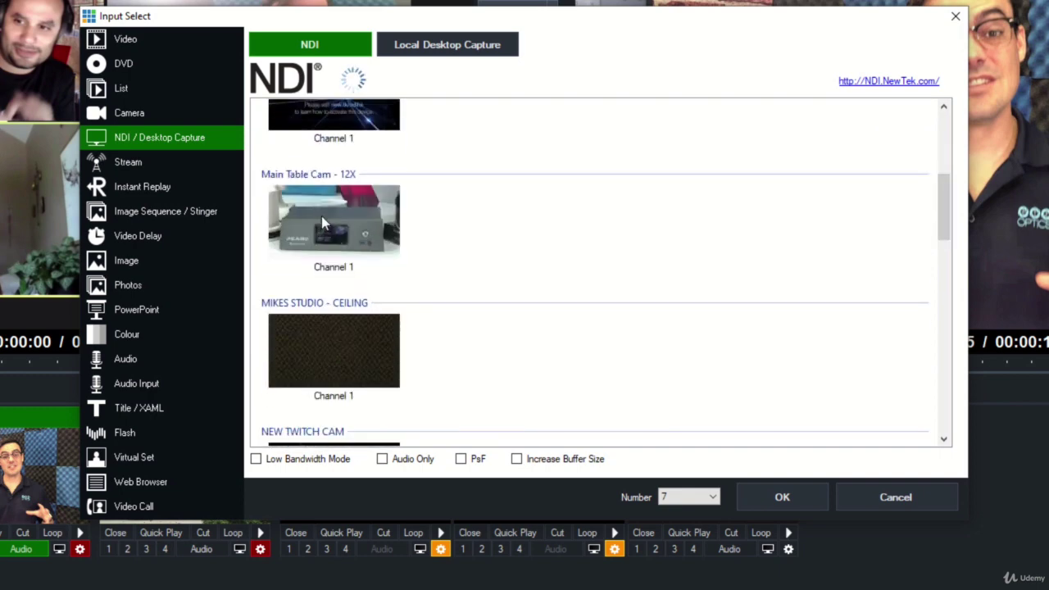
pyautogui.click(321, 216)
pyautogui.scroll(-5, 374, 231)
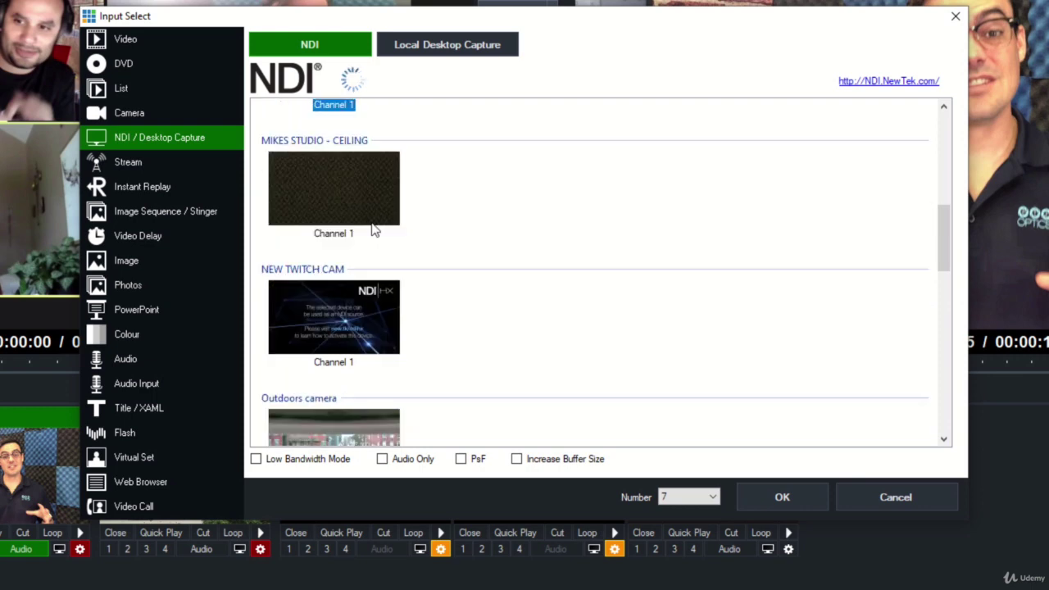
pyautogui.scroll(3, 358, 231)
pyautogui.click(346, 138)
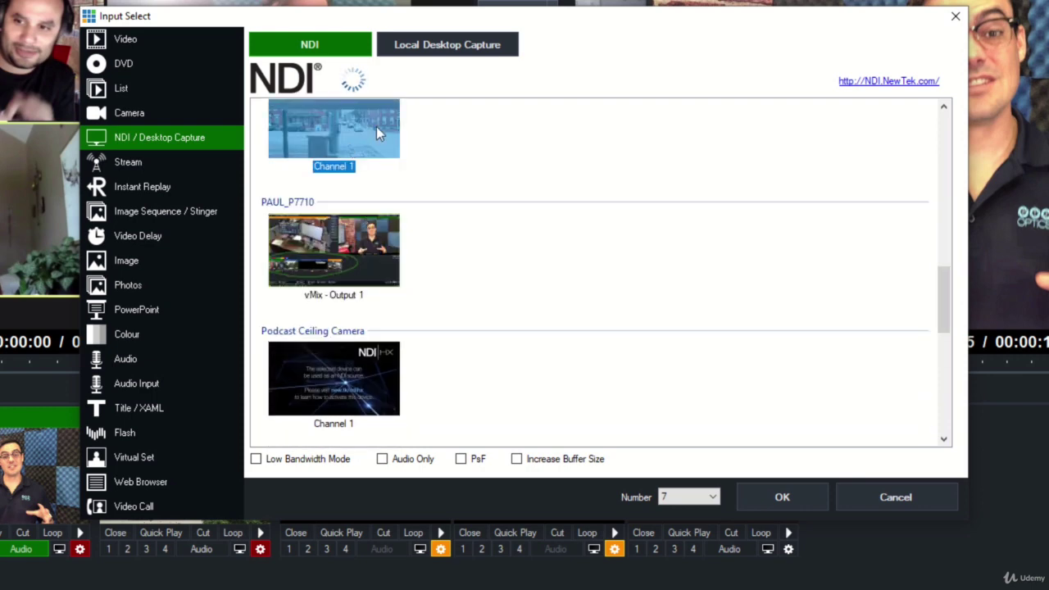
# Try the NDI source's Low Bandwidth Mode, Audio Only and Increase Buffer Size options, and set the input number to 1
pyautogui.click(310, 460)
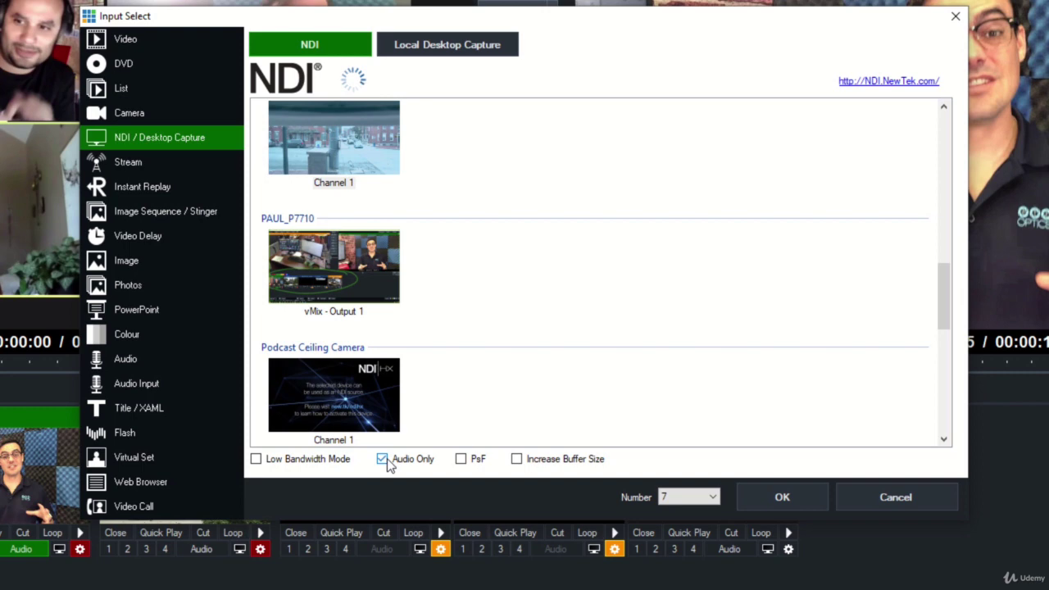
pyautogui.click(516, 460)
pyautogui.click(516, 460)
pyautogui.click(665, 498)
pyautogui.click(665, 521)
pyautogui.scroll(1, 937, 291)
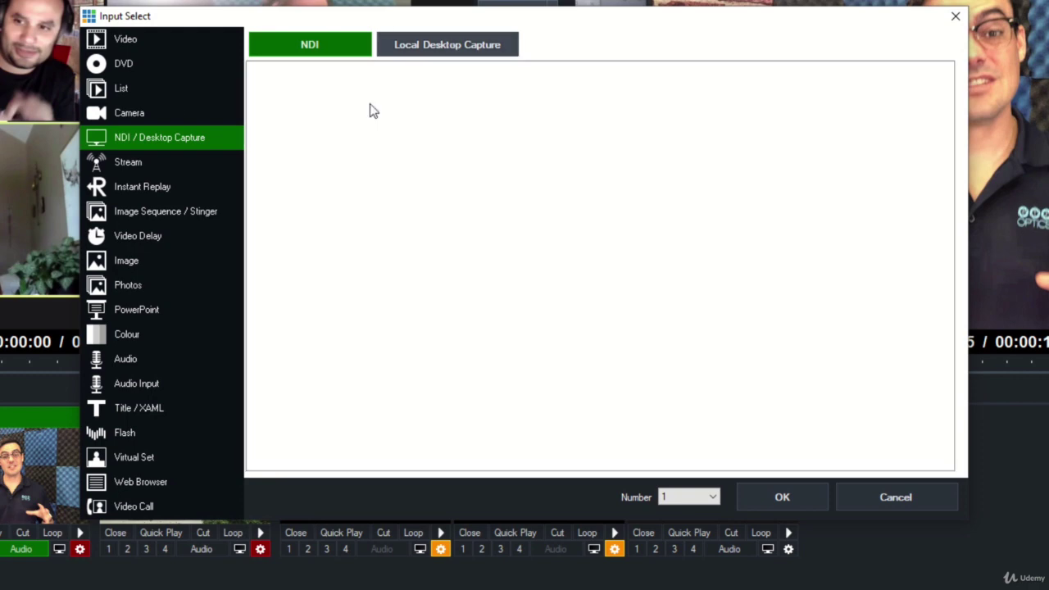
# Examine the local desktop capture sources and the stream types offered for a Stream input
pyautogui.click(418, 46)
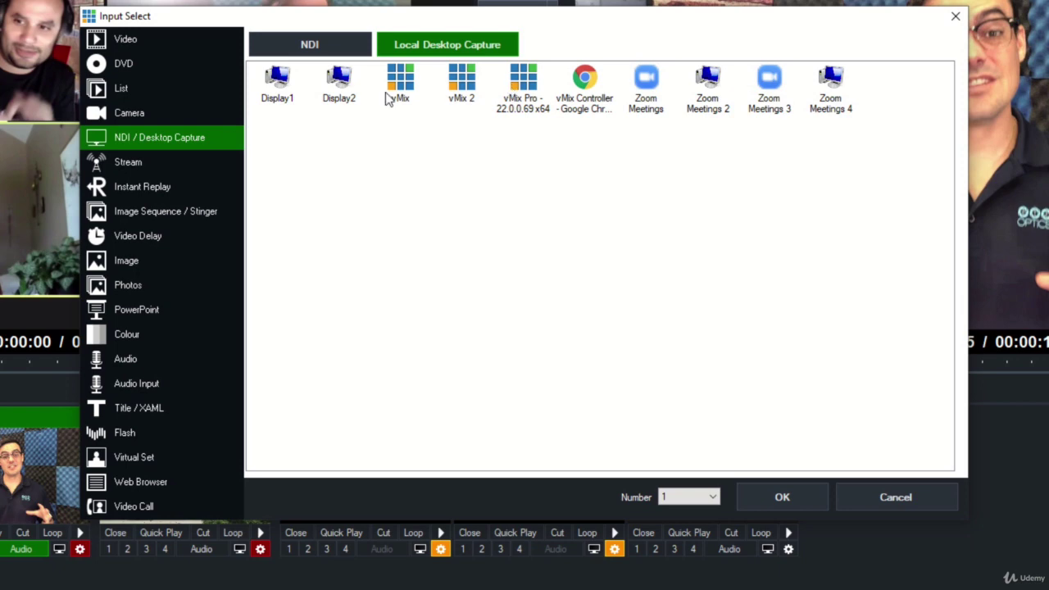
pyautogui.click(129, 164)
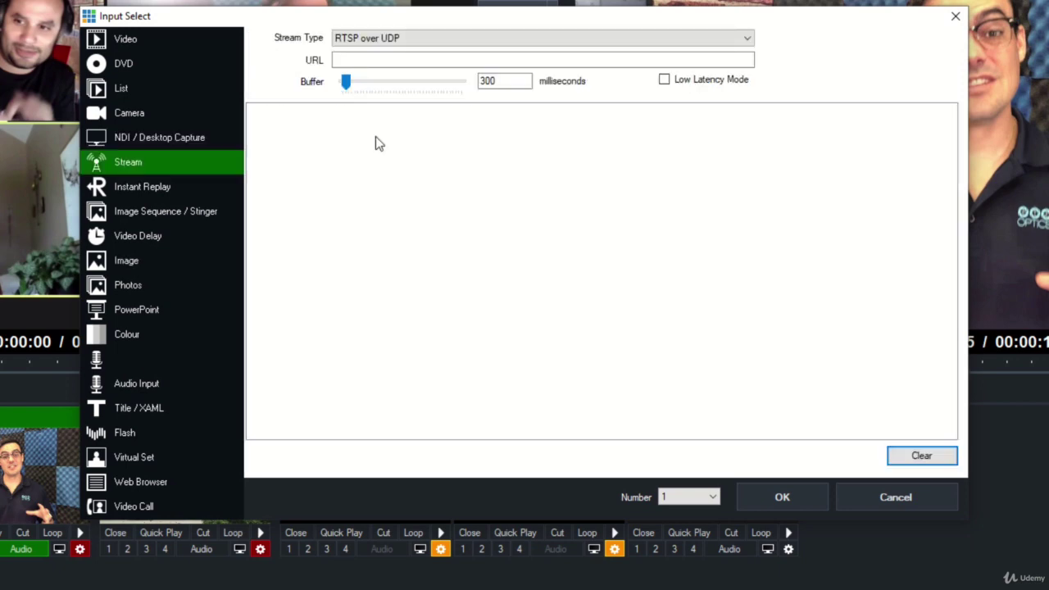
pyautogui.click(445, 38)
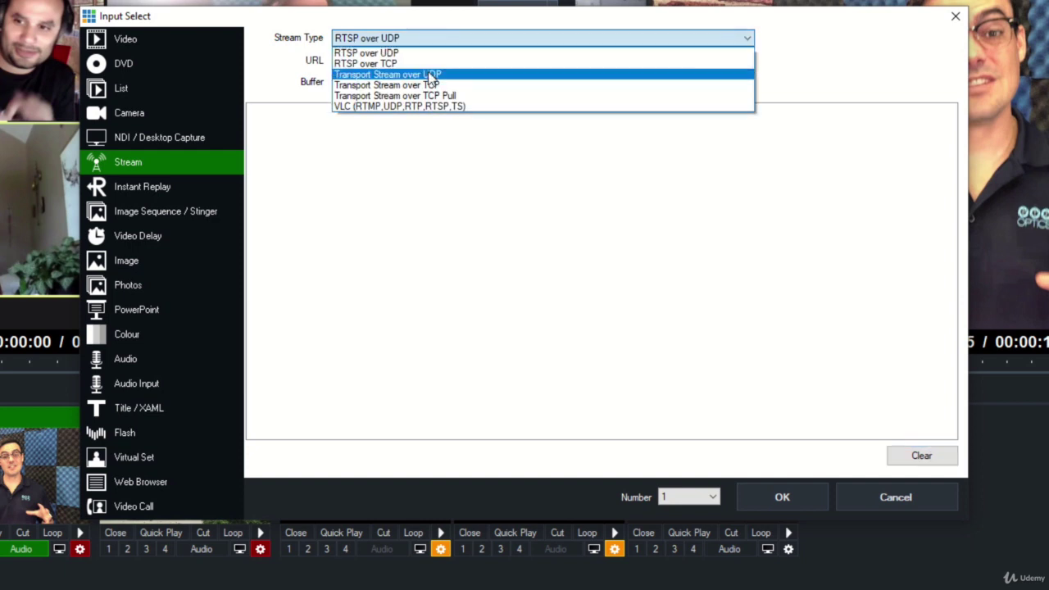
pyautogui.click(435, 54)
# Try to use VLC (RTMP,UDP,RTP,RTSP,TS) as the Stream input's type
pyautogui.click(426, 41)
pyautogui.click(408, 107)
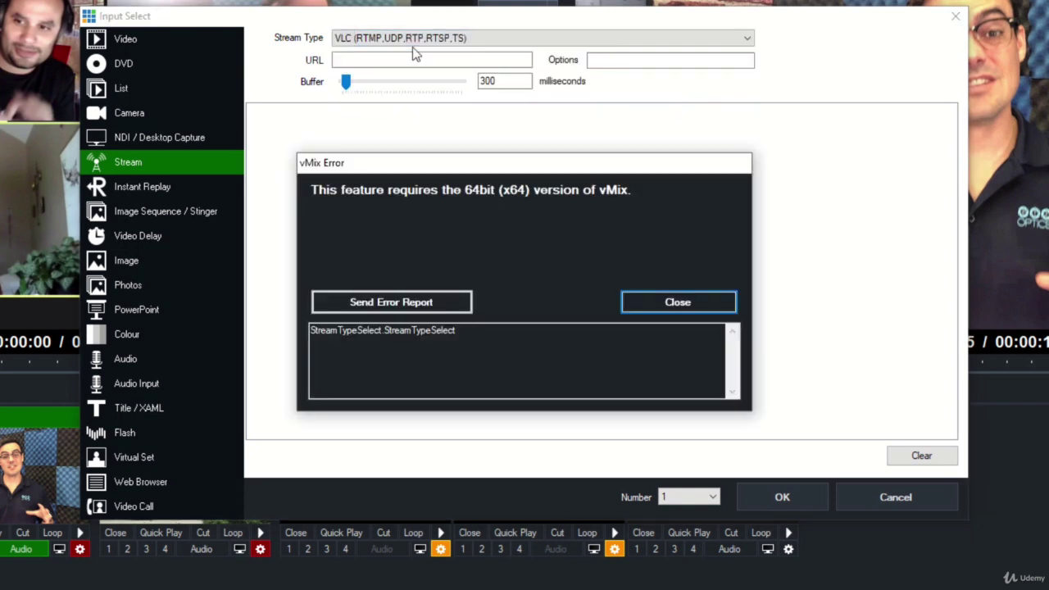
pyautogui.click(679, 303)
pyautogui.click(524, 37)
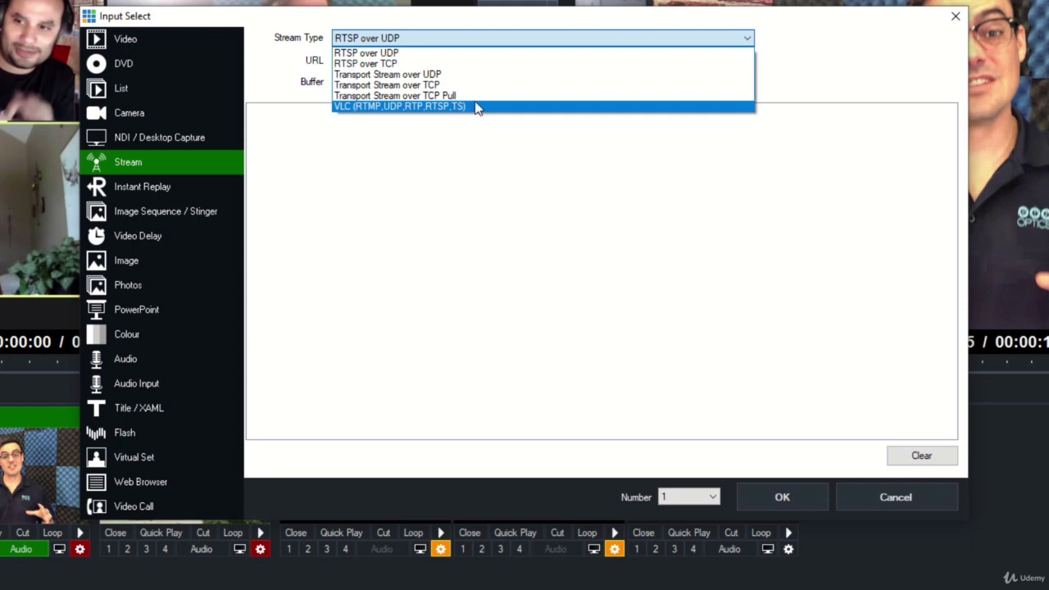
pyautogui.click(394, 129)
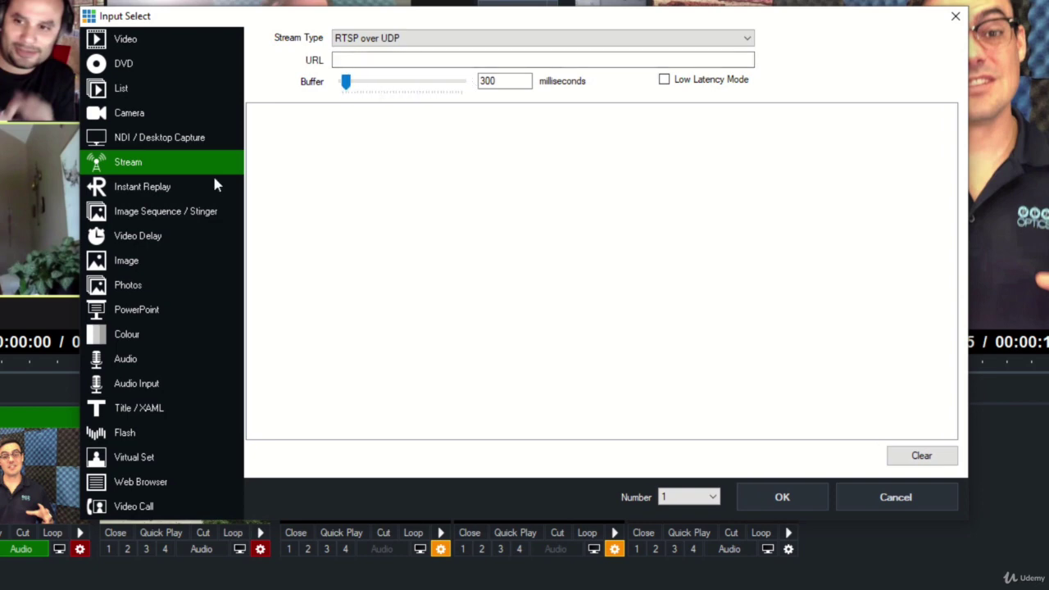
# Review the Instant Replay and Image Sequence / Stinger settings, and try a shorter delay for the Video Delay input
pyautogui.click(177, 186)
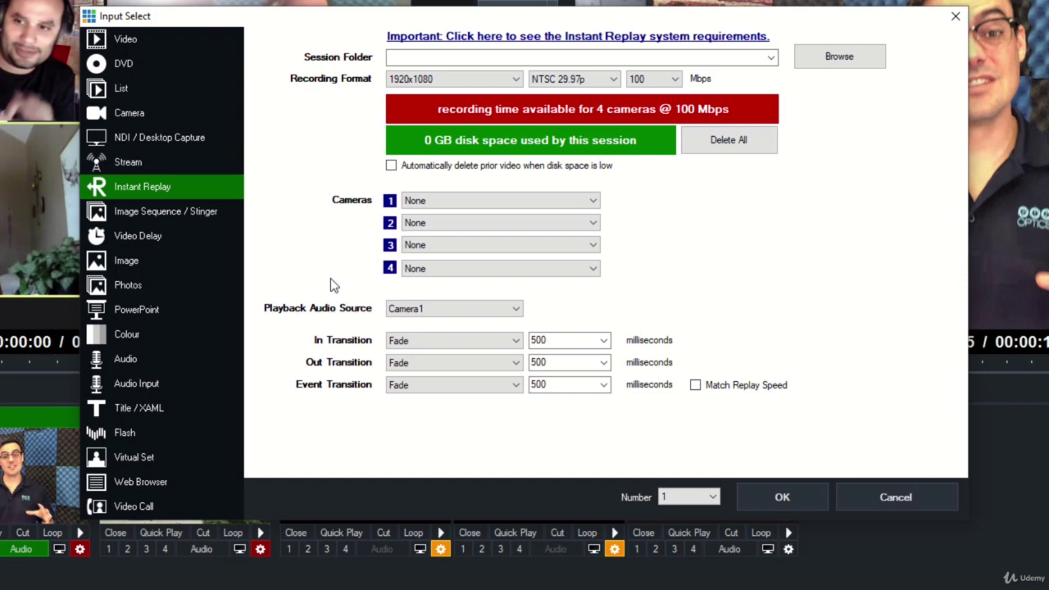
pyautogui.click(214, 215)
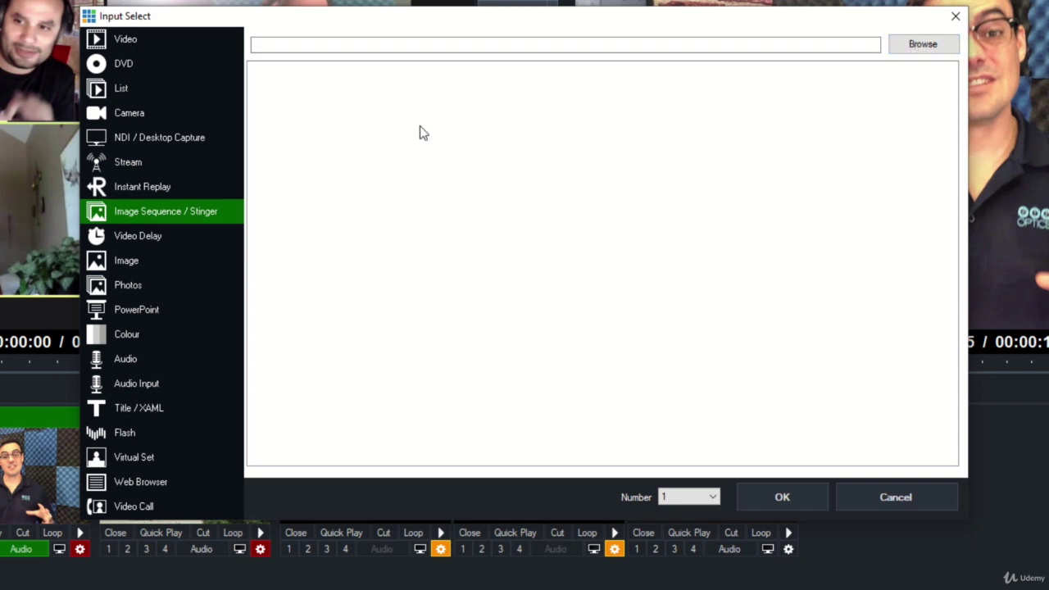
pyautogui.click(185, 239)
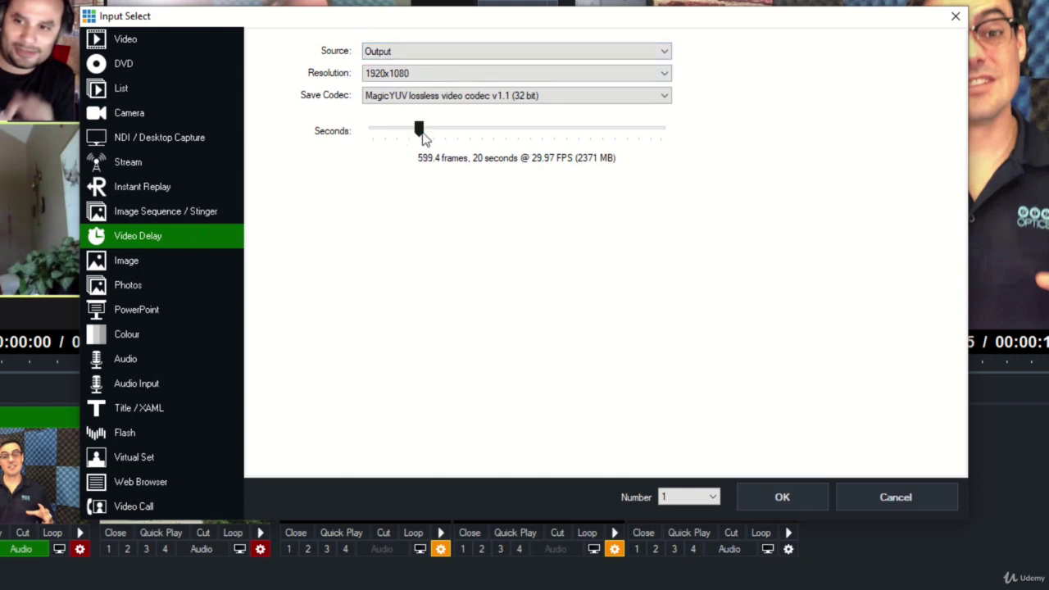
pyautogui.moveTo(421, 131); pyautogui.dragTo(358, 150)
# Review the settings for the Image, Photos, PowerPoint and Colour input types
pyautogui.click(180, 260)
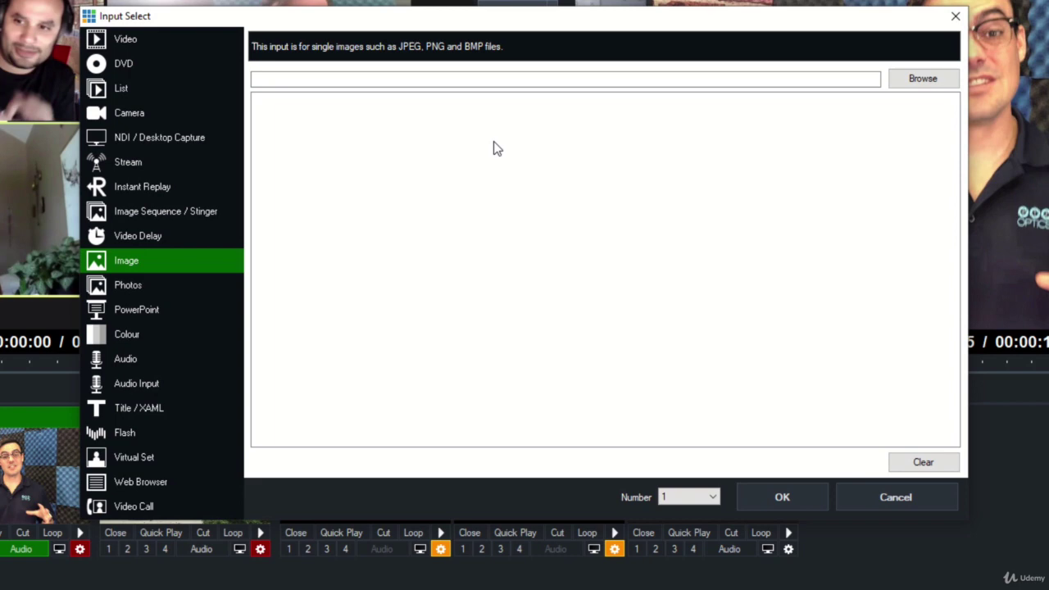
pyautogui.click(192, 282)
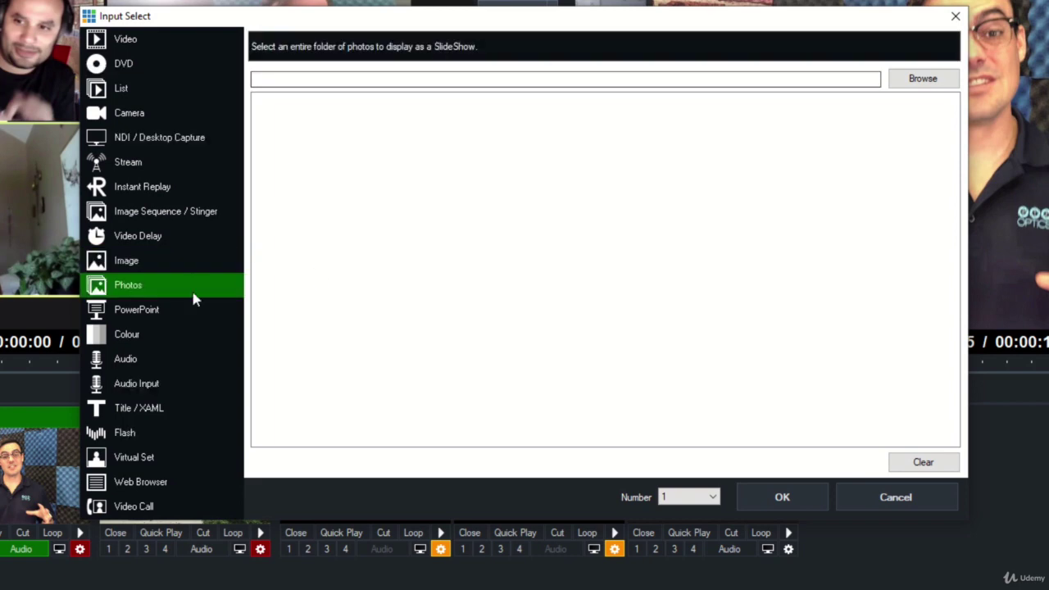
pyautogui.click(190, 309)
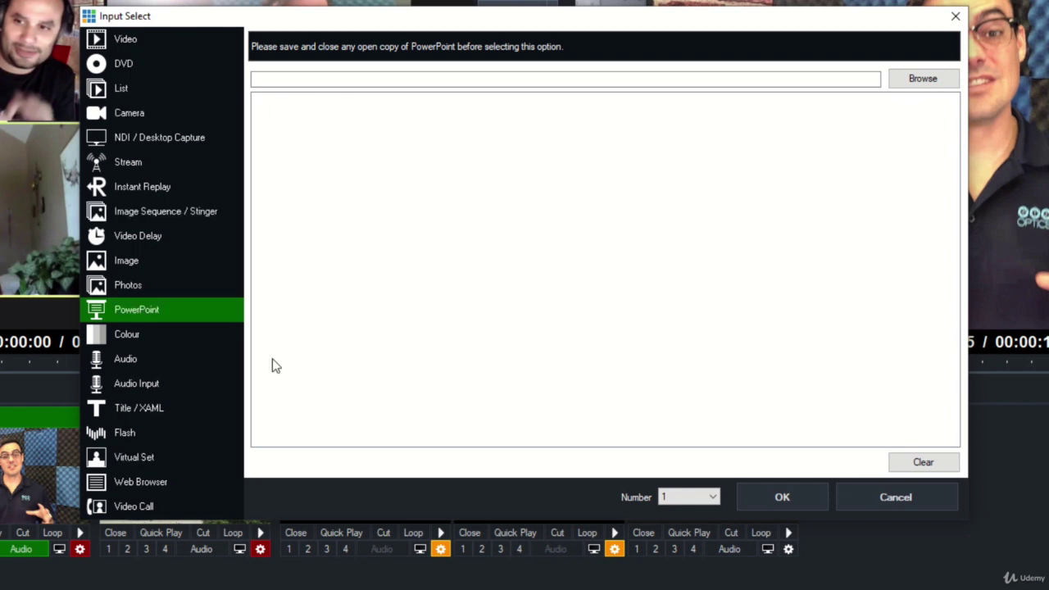
pyautogui.click(180, 341)
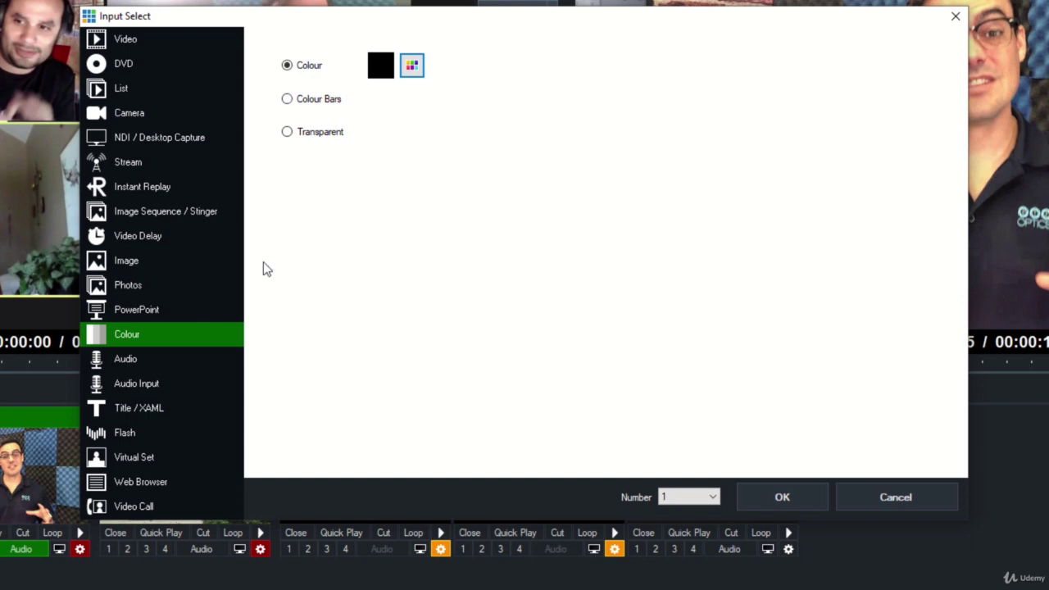
# Review the Audio file input and the audio devices available for an Audio Input
pyautogui.click(182, 361)
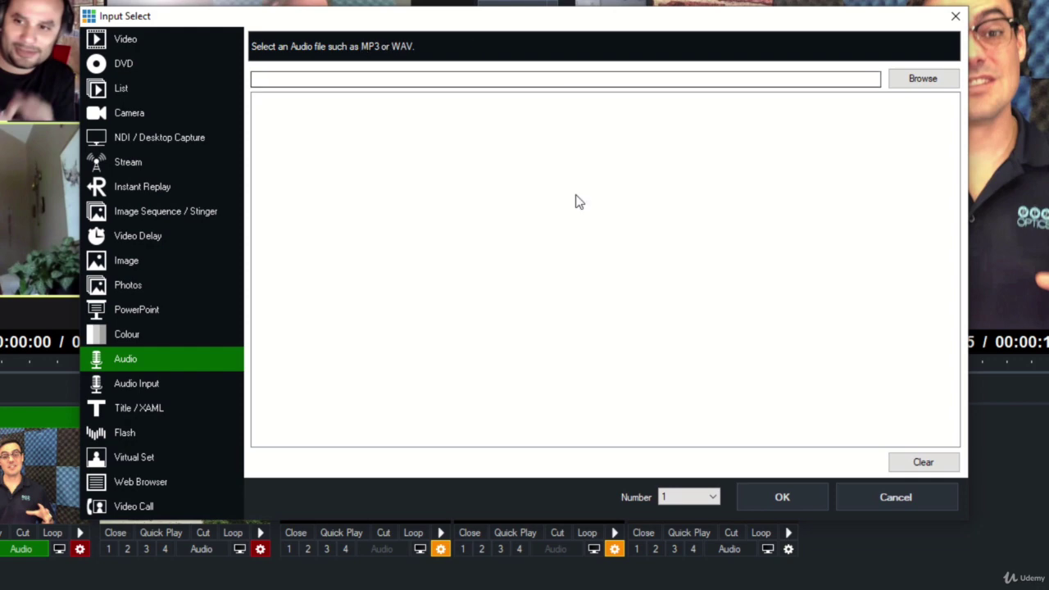
pyautogui.click(185, 383)
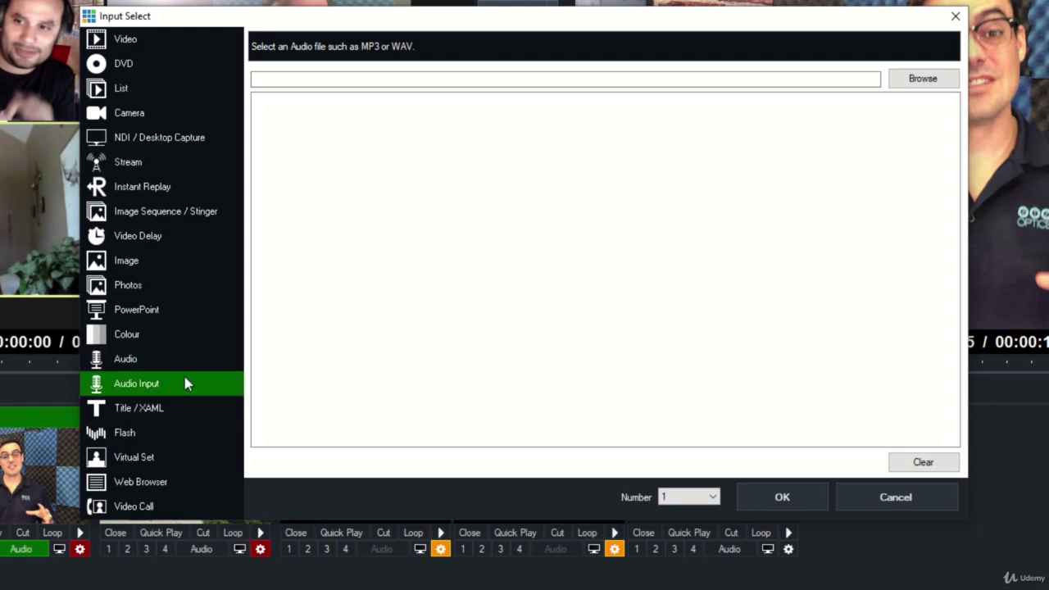
pyautogui.click(471, 50)
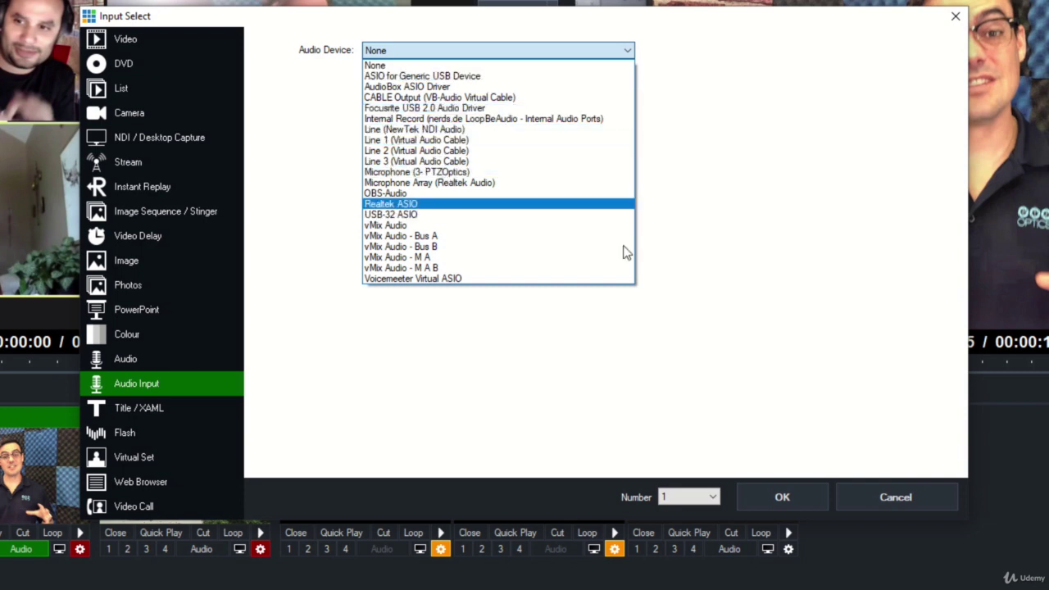
pyautogui.click(728, 248)
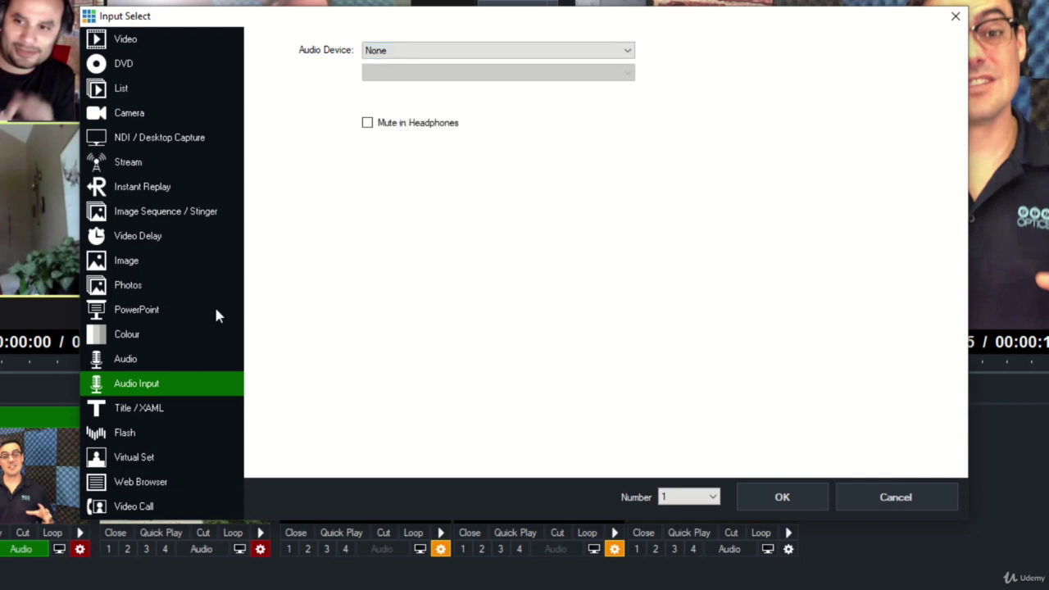
# Examine the Title / XAML templates, the Flash input settings and the Virtual Set templates
pyautogui.click(166, 413)
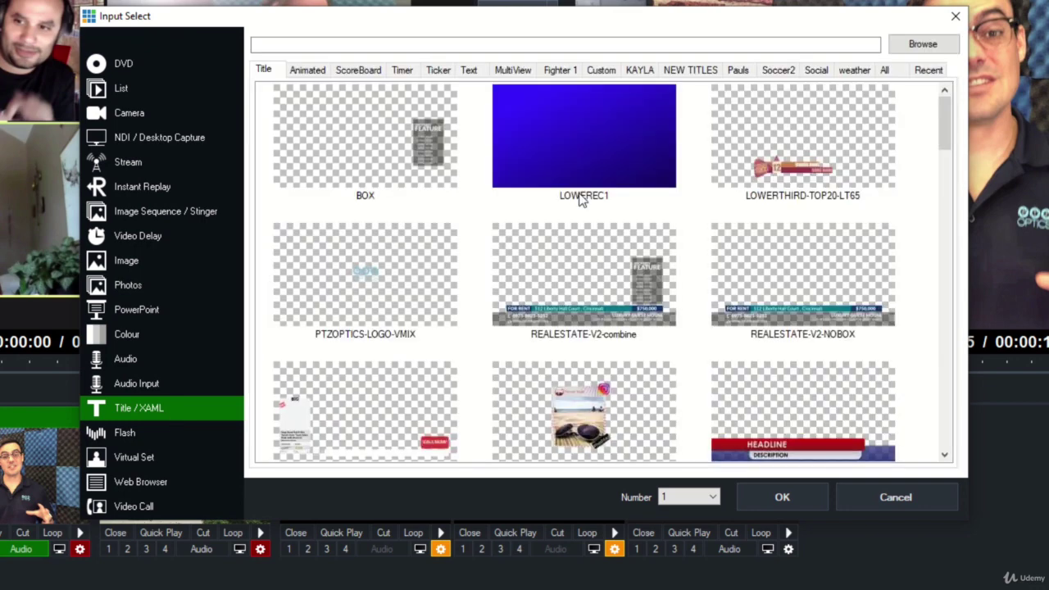
pyautogui.moveTo(949, 115)
pyautogui.mouseDown()
pyautogui.moveTo(942, 199)
pyautogui.moveTo(959, 391)
pyautogui.moveTo(948, 102)
pyautogui.mouseUp()
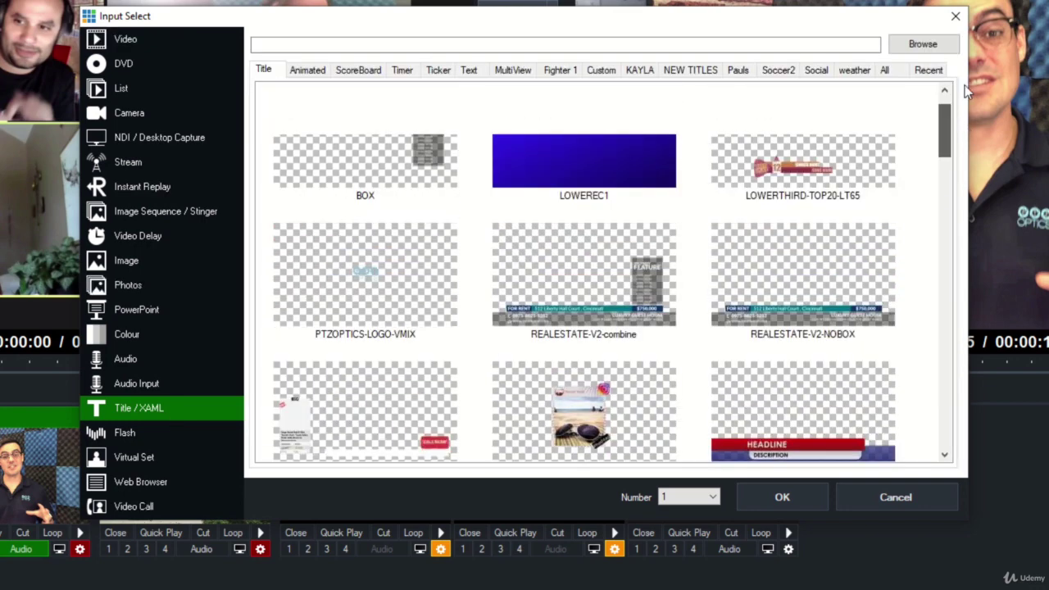
pyautogui.click(179, 432)
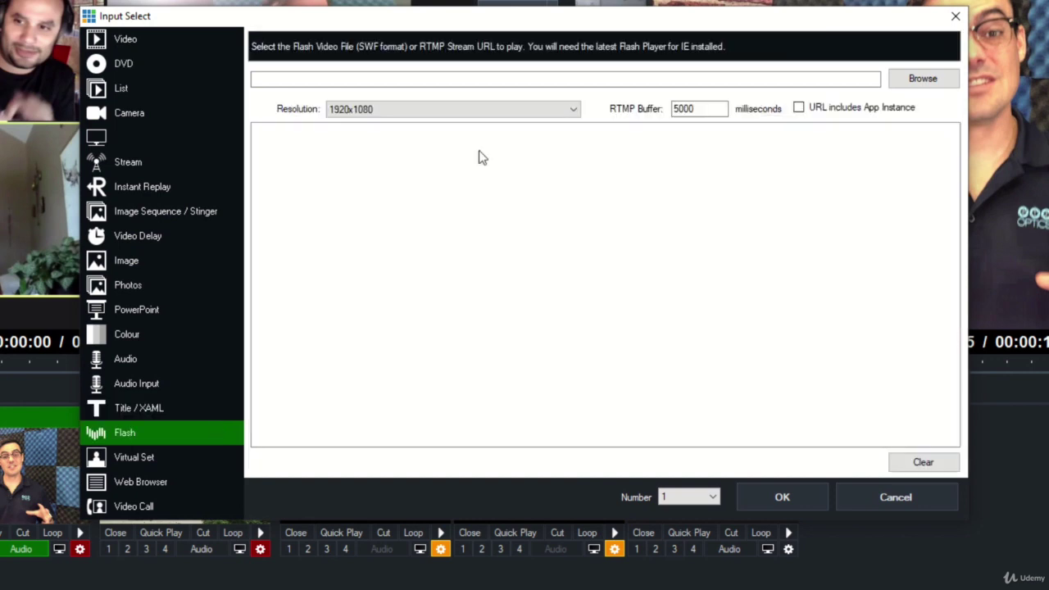
pyautogui.click(190, 456)
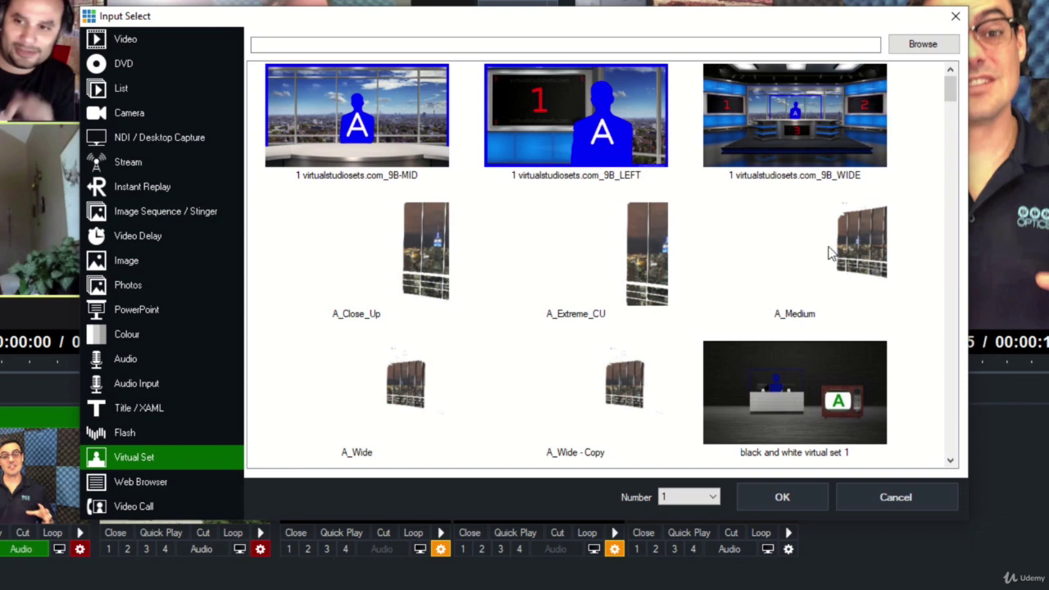
pyautogui.click(127, 484)
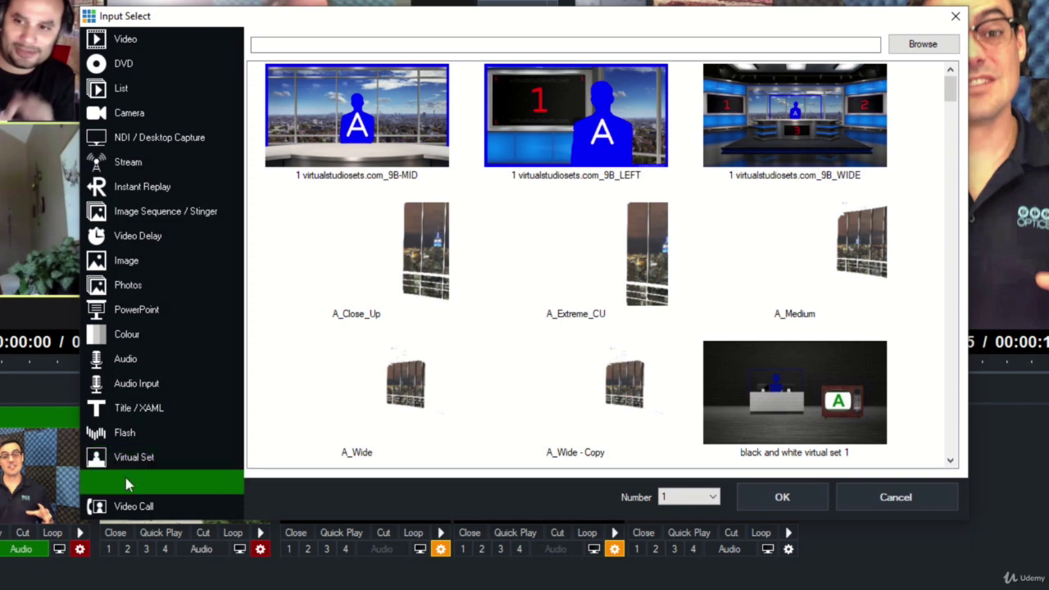
pyautogui.write('https://')
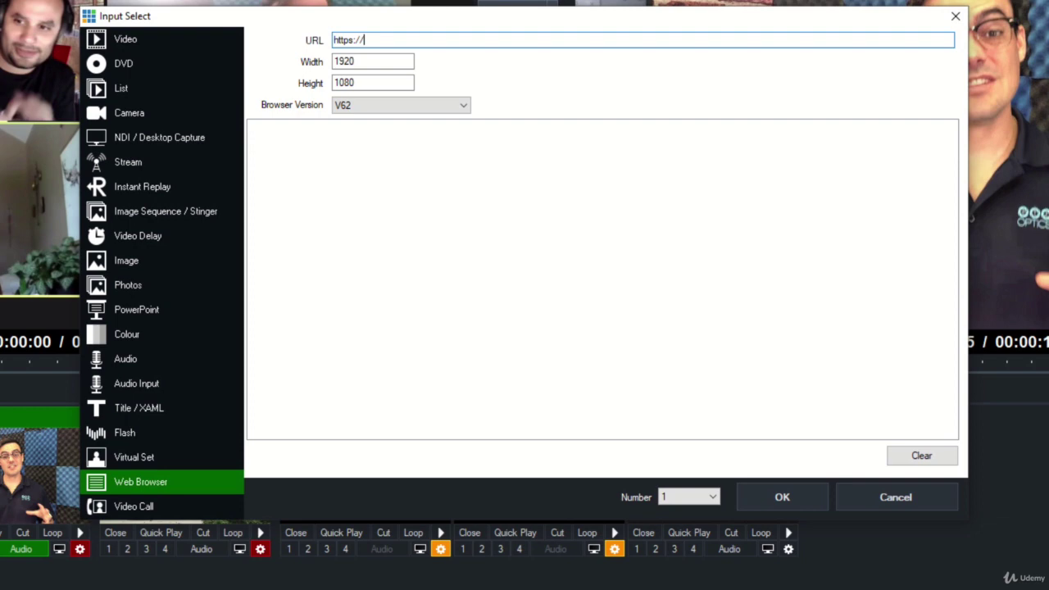
pyautogui.write('vmix.com')
pyautogui.click(782, 498)
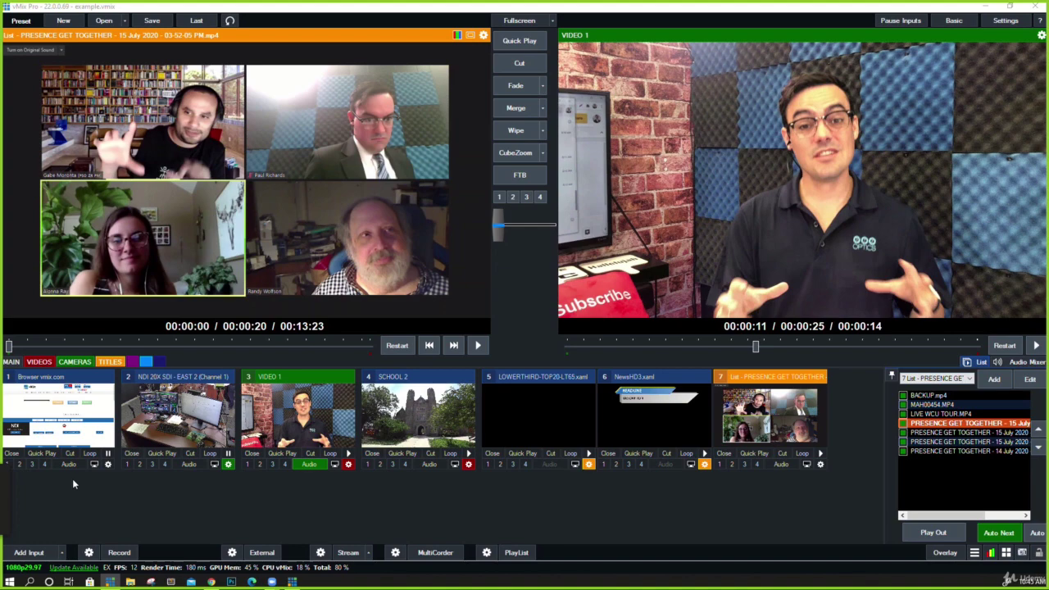
pyautogui.click(86, 428)
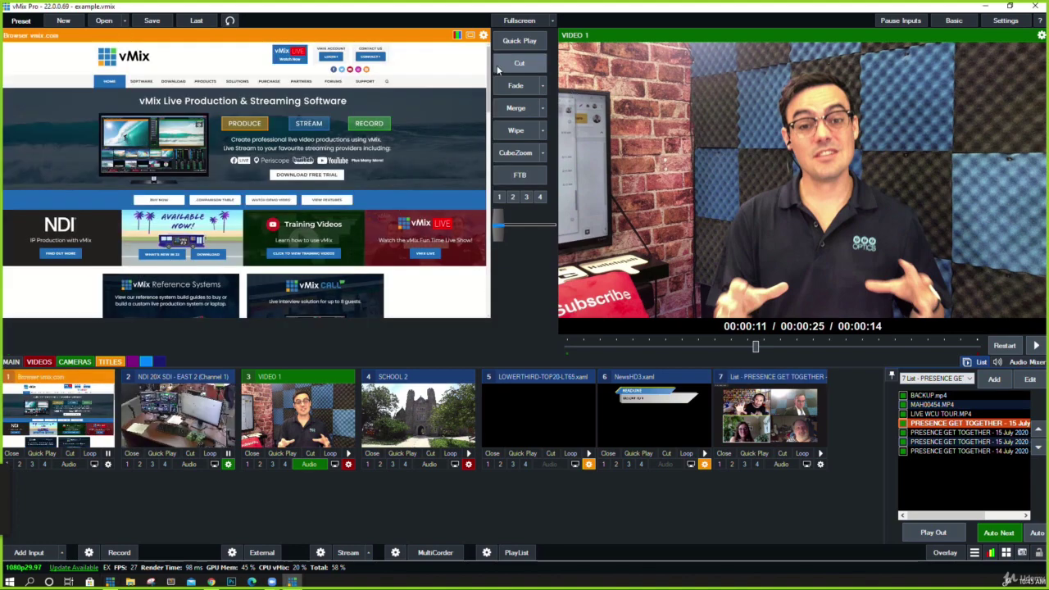
pyautogui.click(515, 85)
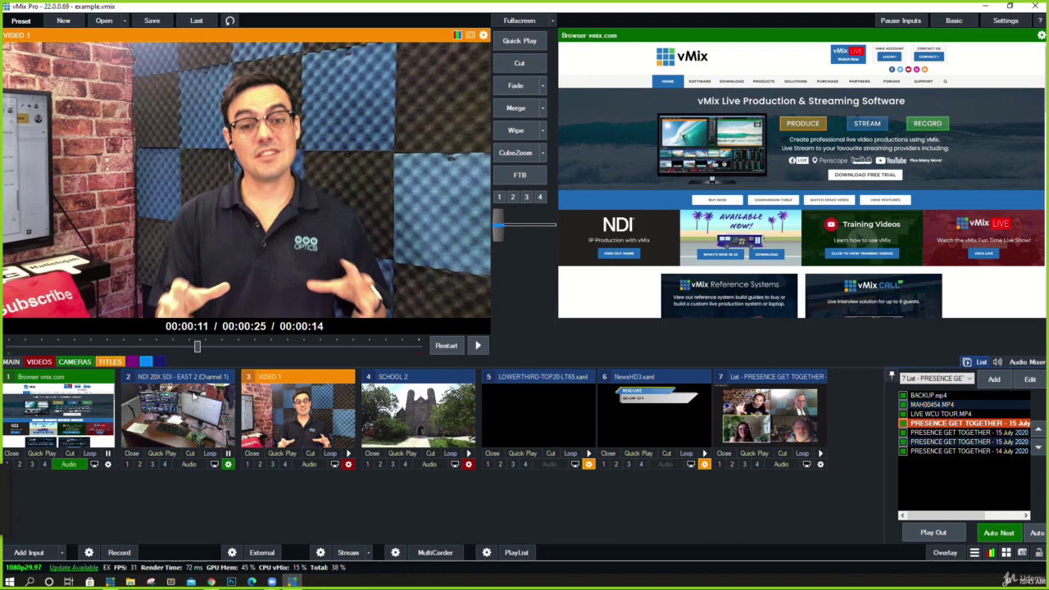
# Browse the vMix site live in the preview, visiting the Purchase page and going back to look through the home page
pyautogui.rightClick(426, 108)
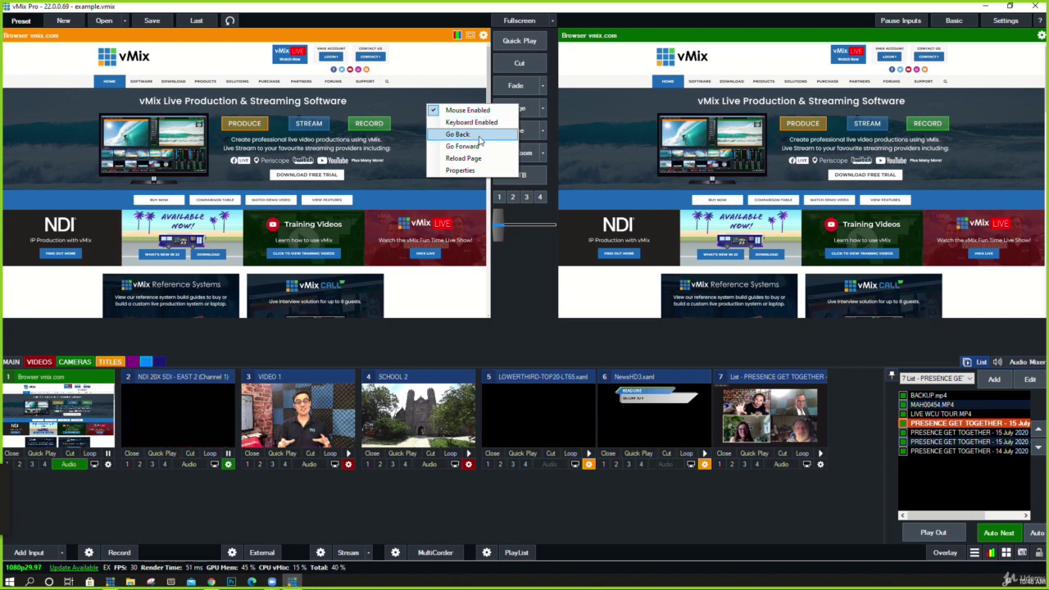
pyautogui.click(423, 95)
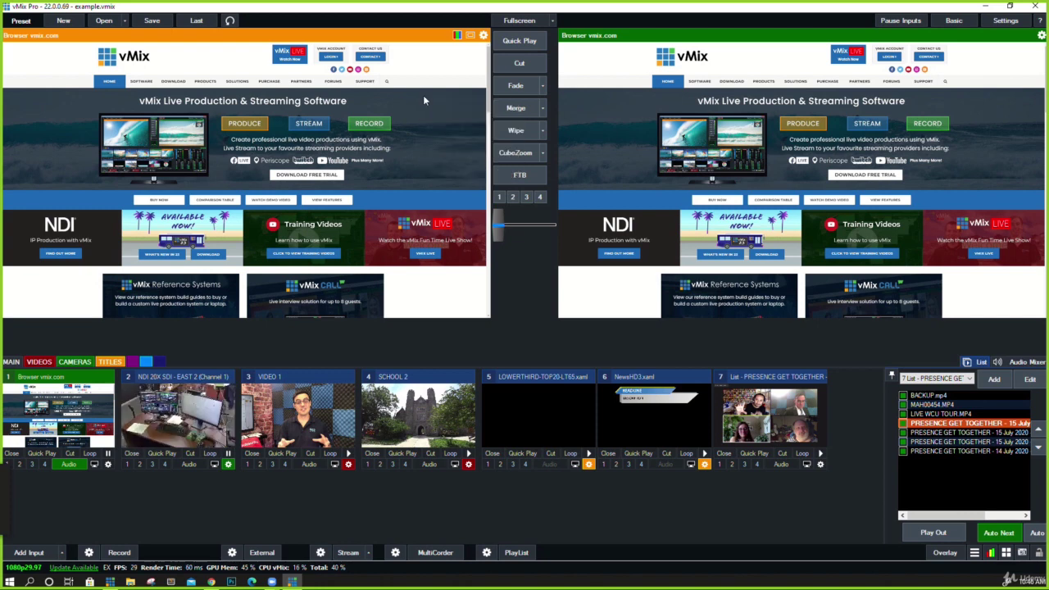
pyautogui.click(266, 82)
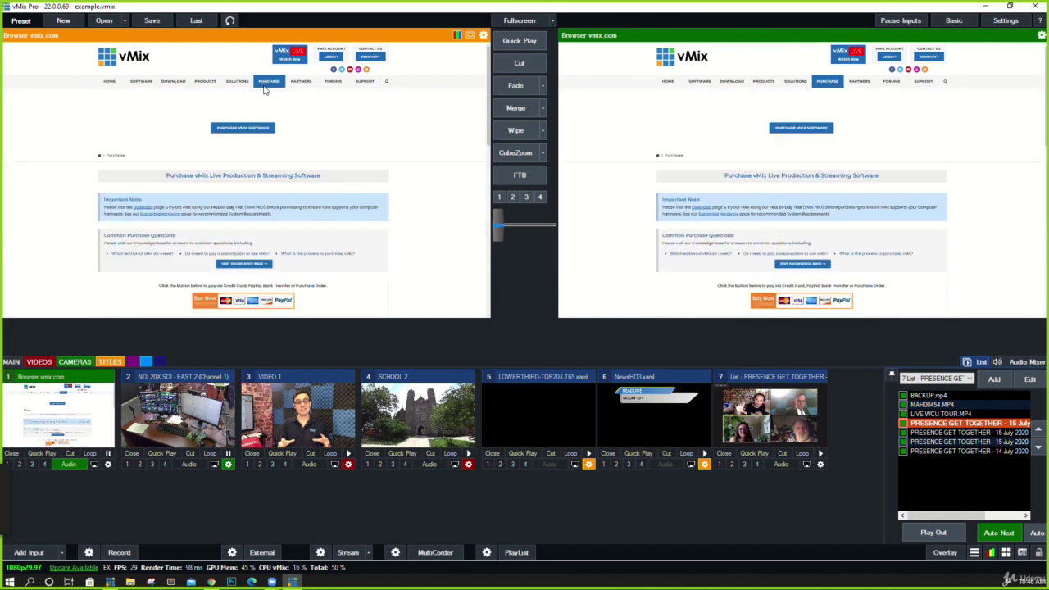
pyautogui.moveTo(276, 89)
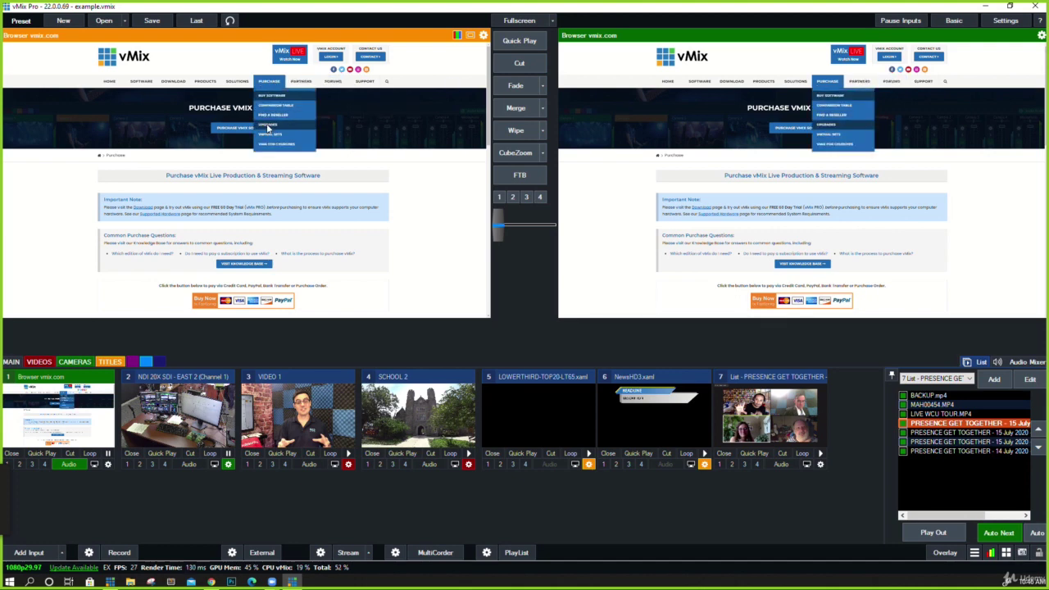
pyautogui.rightClick(375, 116)
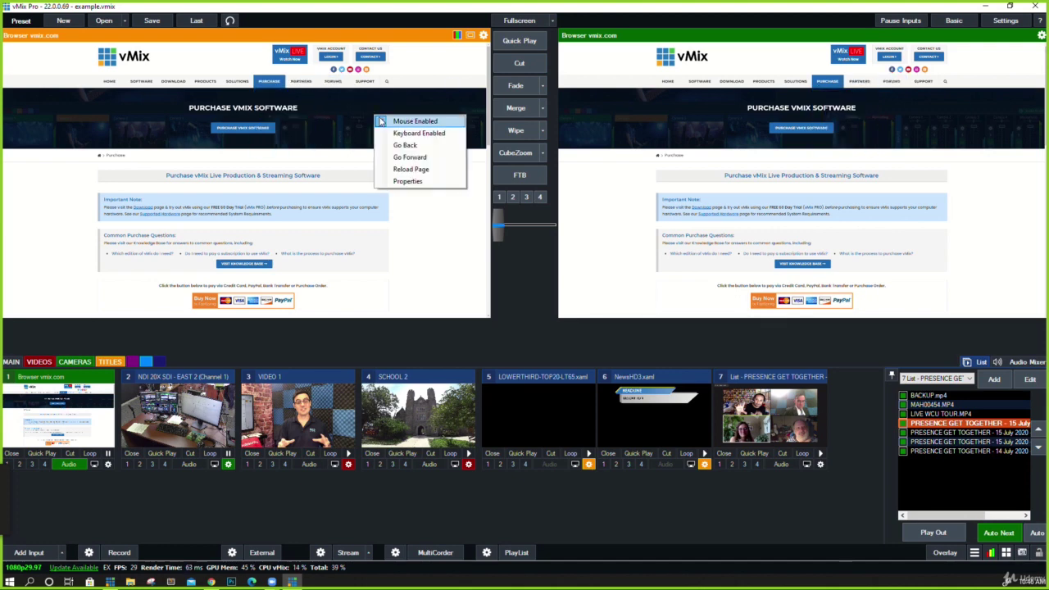
pyautogui.click(401, 148)
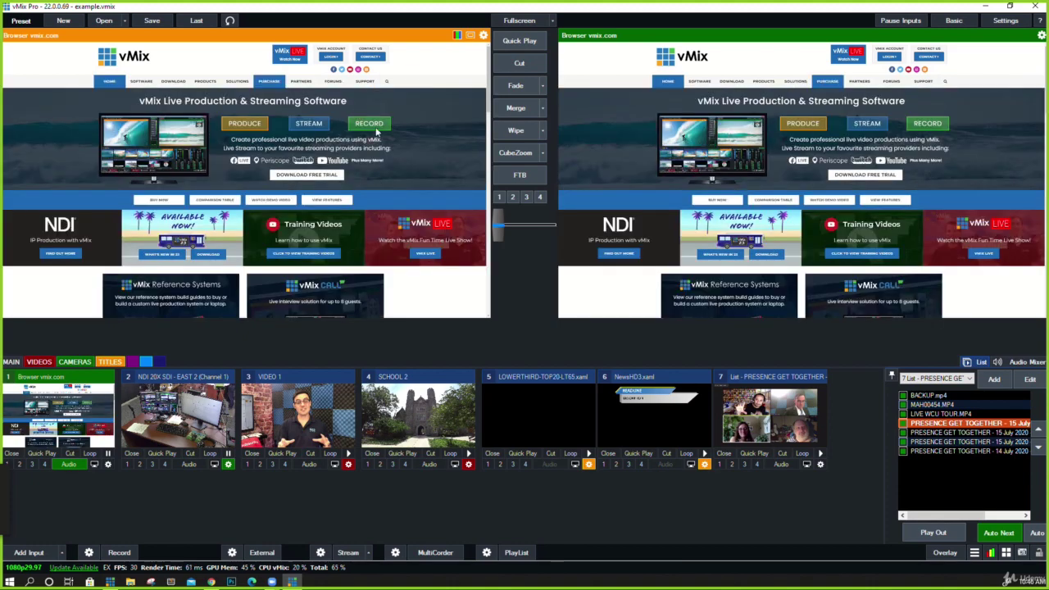
pyautogui.scroll(-3, 484, 121)
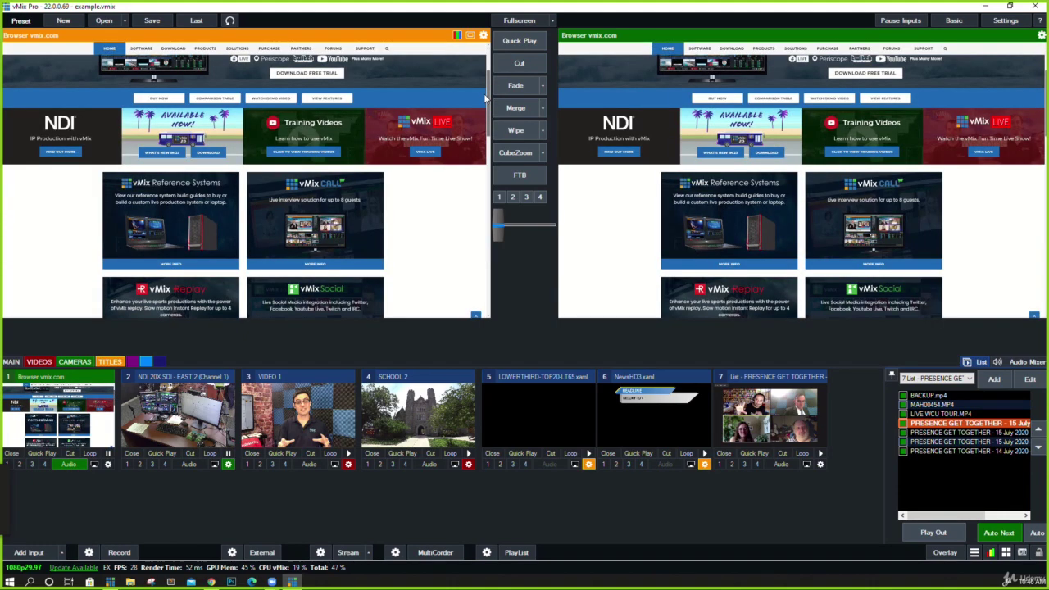
pyautogui.scroll(-6, 485, 122)
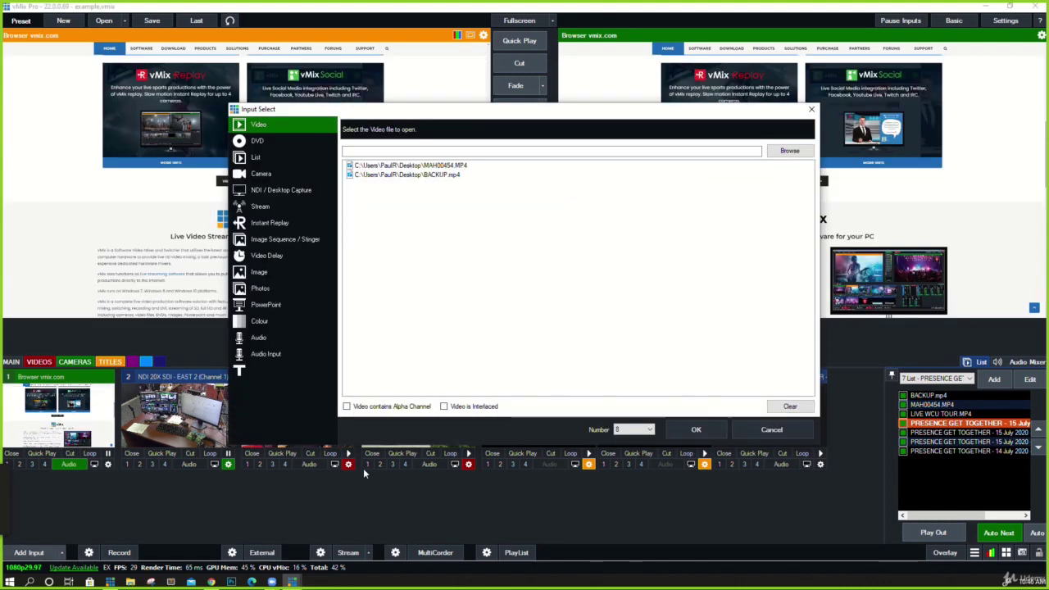
# Try to add a Video Call input that hosts a call, copying its guest link
pyautogui.click(300, 435)
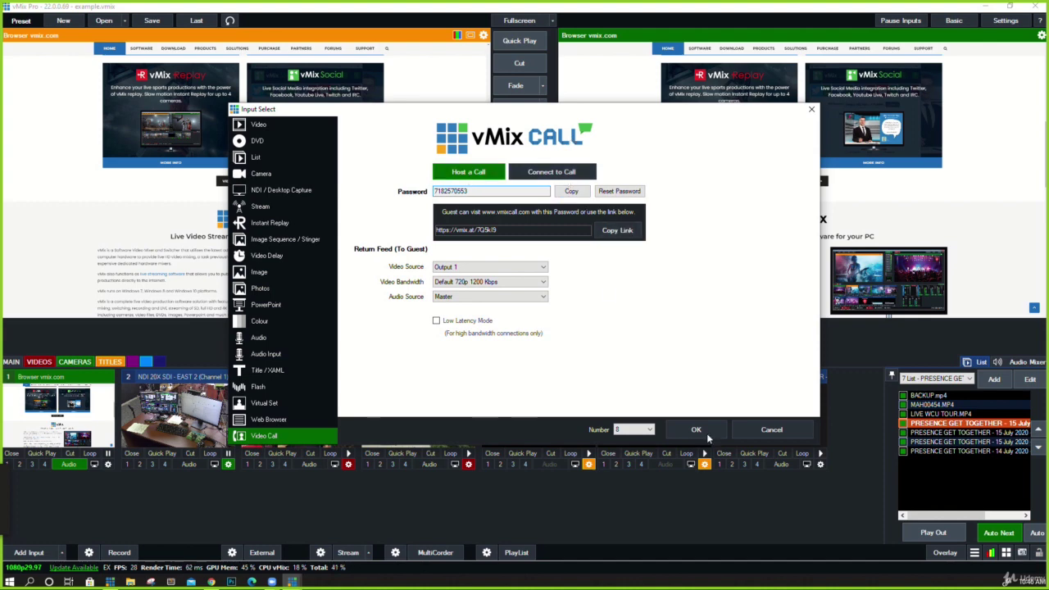
pyautogui.click(629, 233)
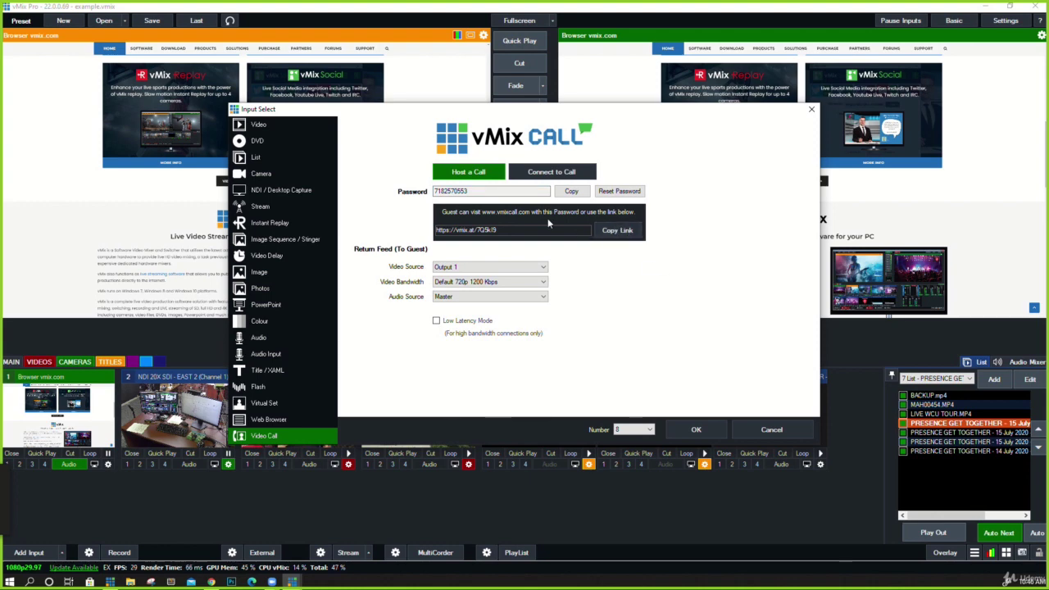
pyautogui.click(708, 431)
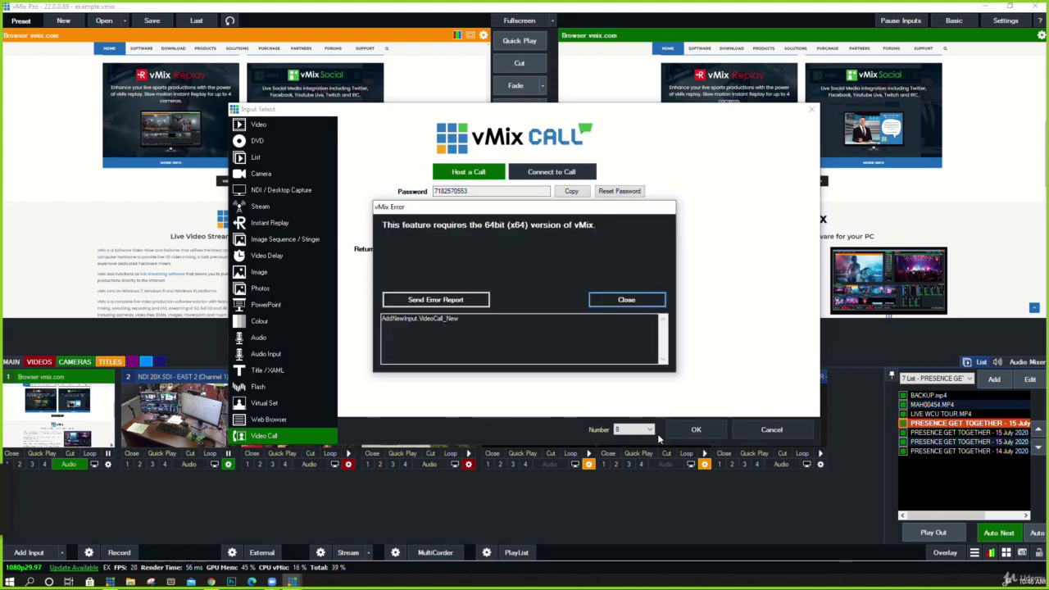
pyautogui.click(628, 300)
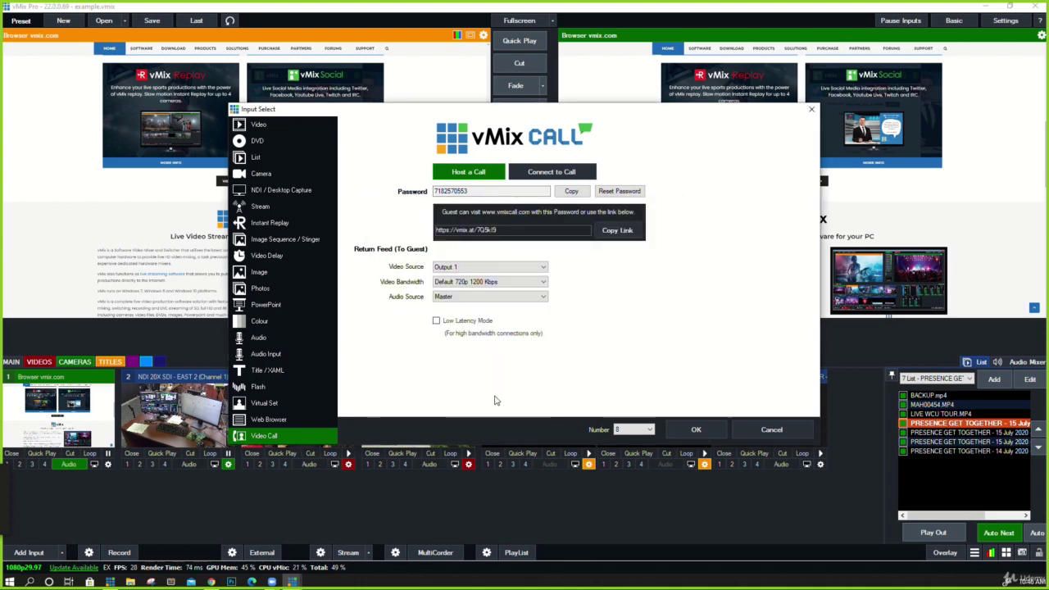
pyautogui.click(813, 110)
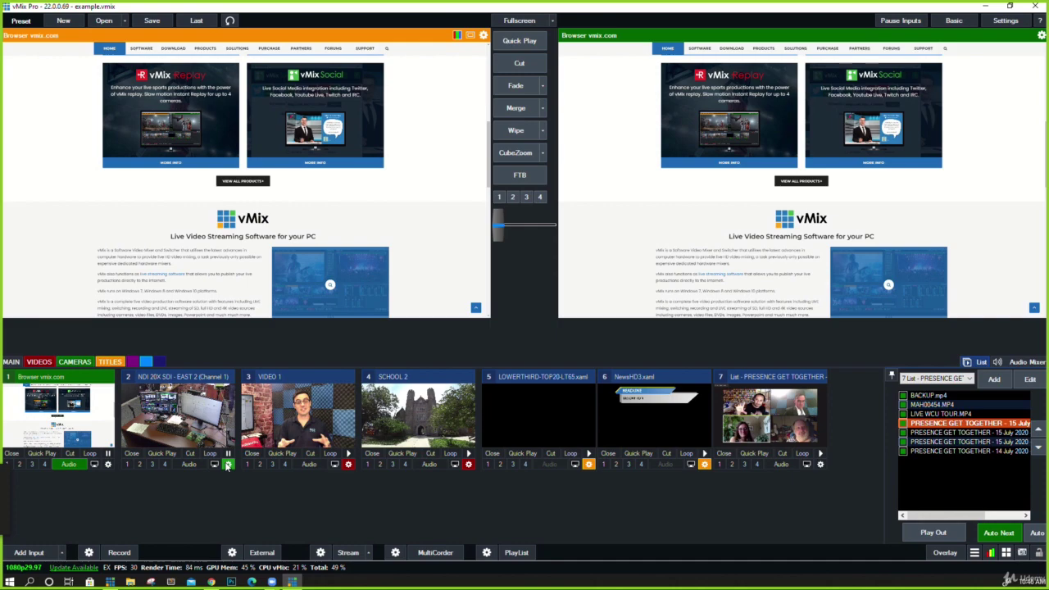
# Rename the NDI 20X SDI - EAST 2 (Channel 1) input to "BTS (Behind the Scenes)"
pyautogui.click(228, 464)
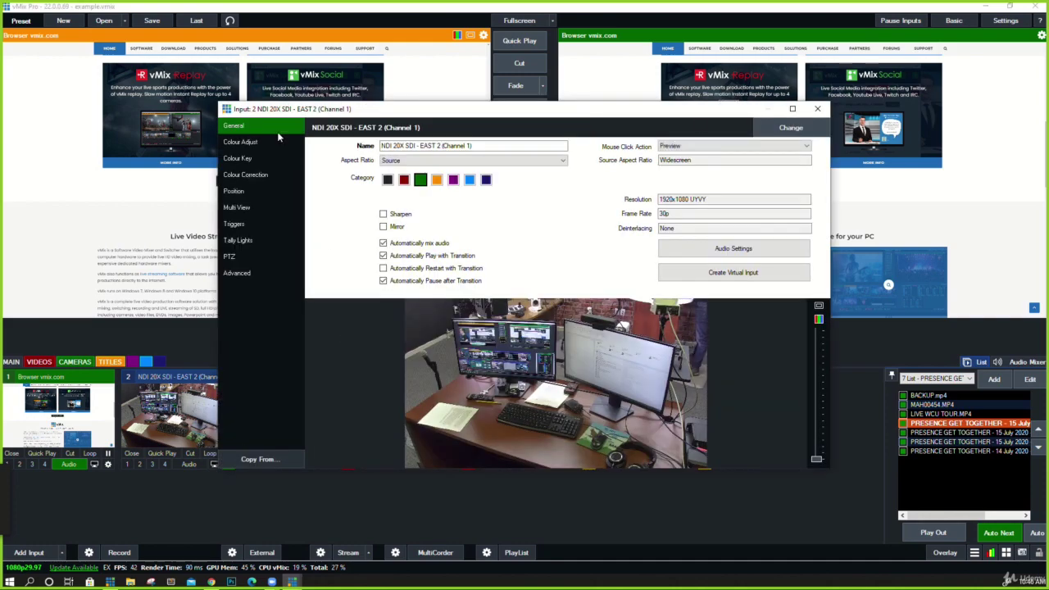
pyautogui.press('Escape')
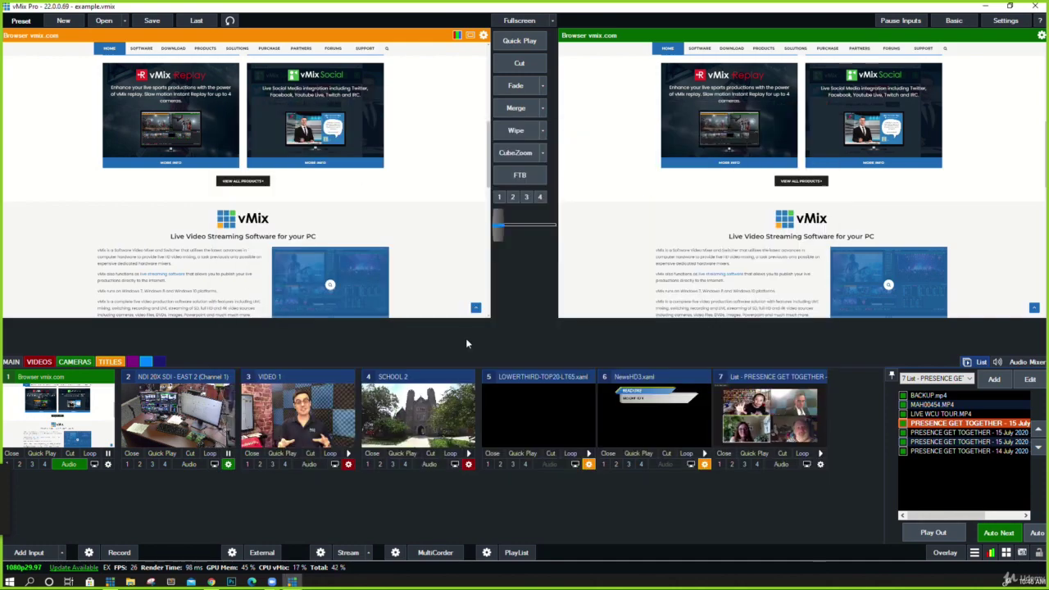
pyautogui.click(228, 464)
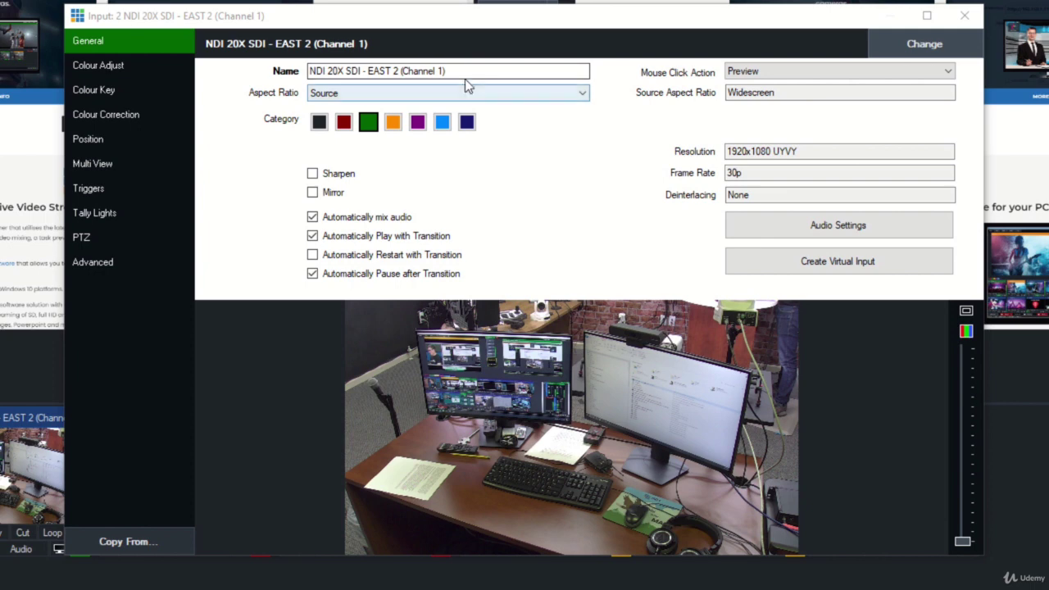
pyautogui.moveTo(468, 70); pyautogui.dragTo(206, 66)
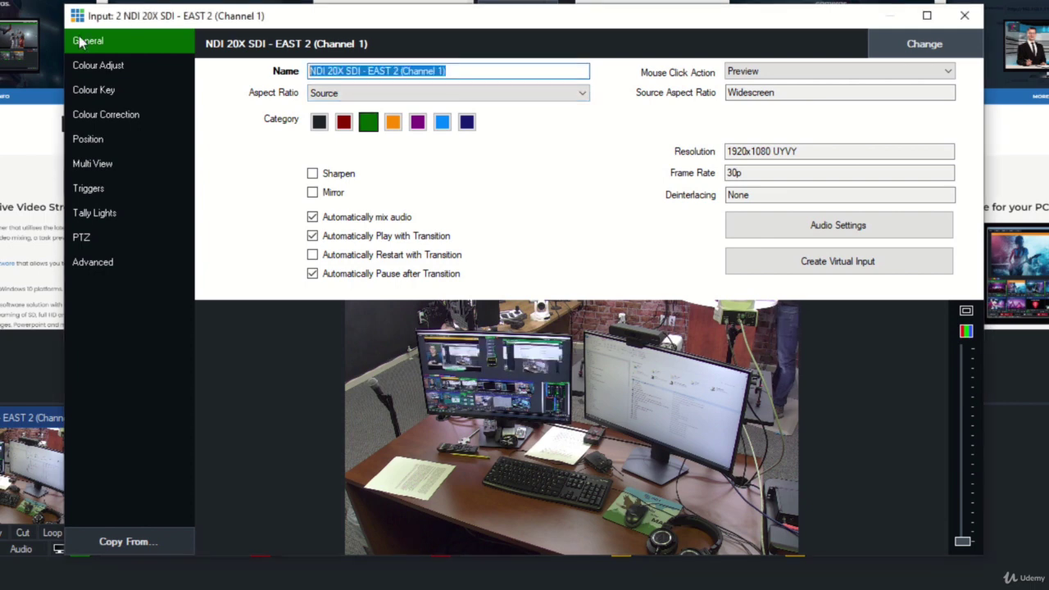
pyautogui.write('BTS ')
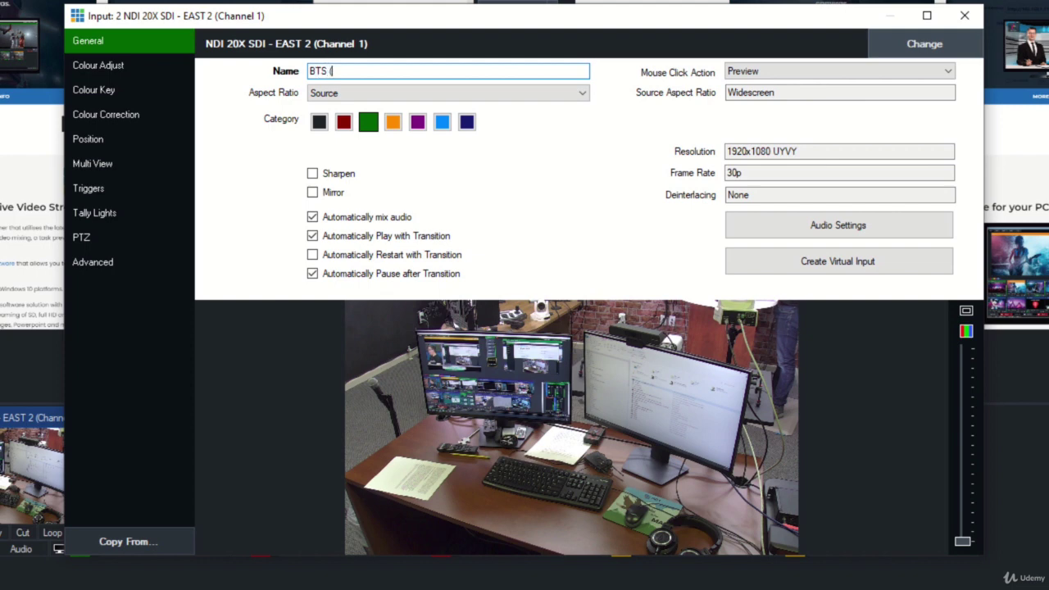
pyautogui.write('(Behind the Scenes')
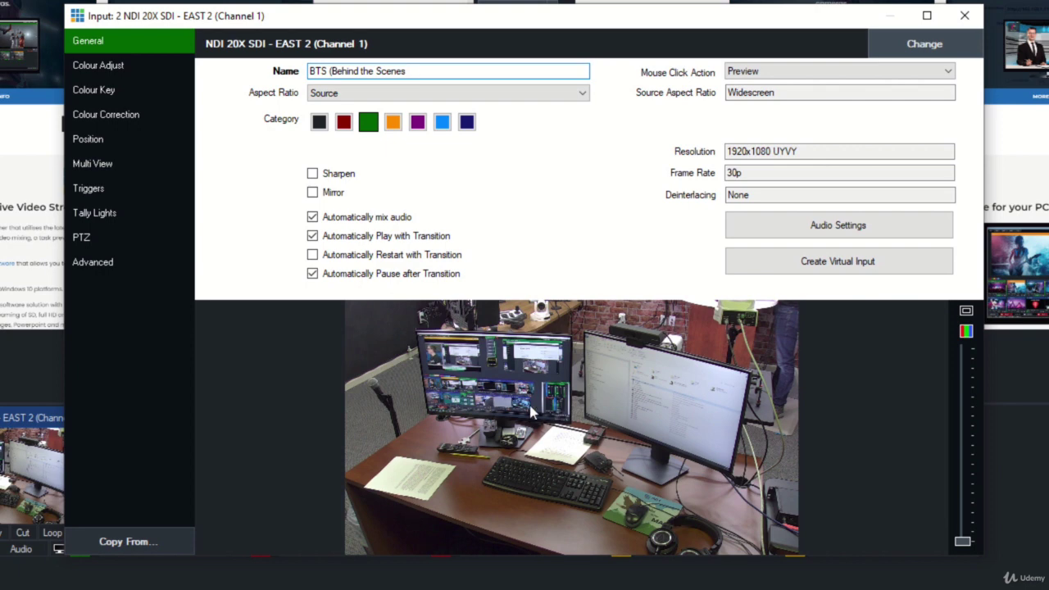
pyautogui.write(')')
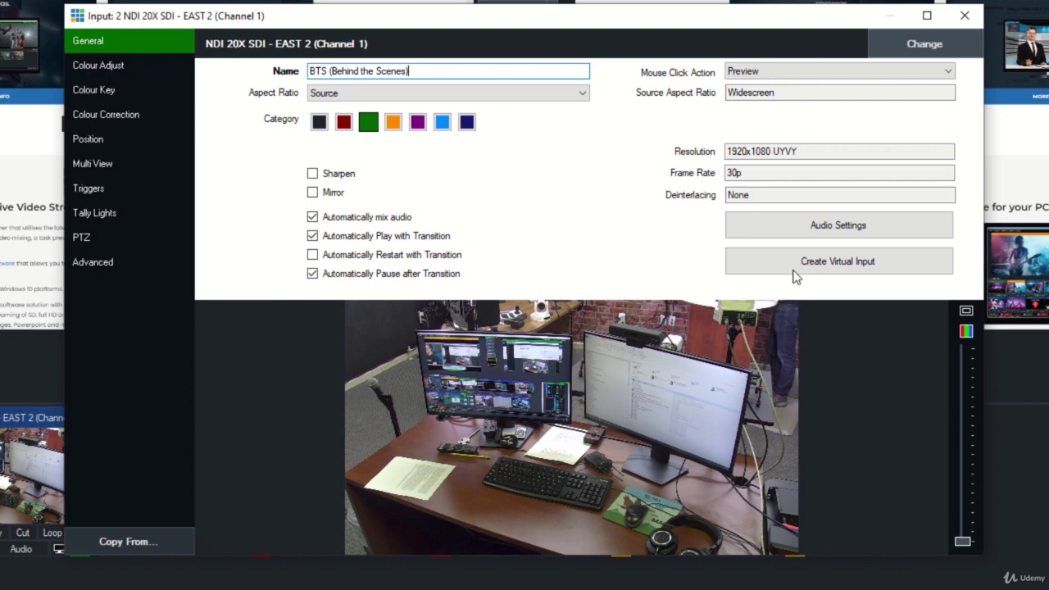
# Examine the resolution, frame rate and audio settings of the BTS (Behind the Scenes) input
pyautogui.click(825, 150)
pyautogui.moveTo(825, 151); pyautogui.dragTo(707, 151)
pyautogui.press('End')
pyautogui.moveTo(855, 171); pyautogui.dragTo(680, 168)
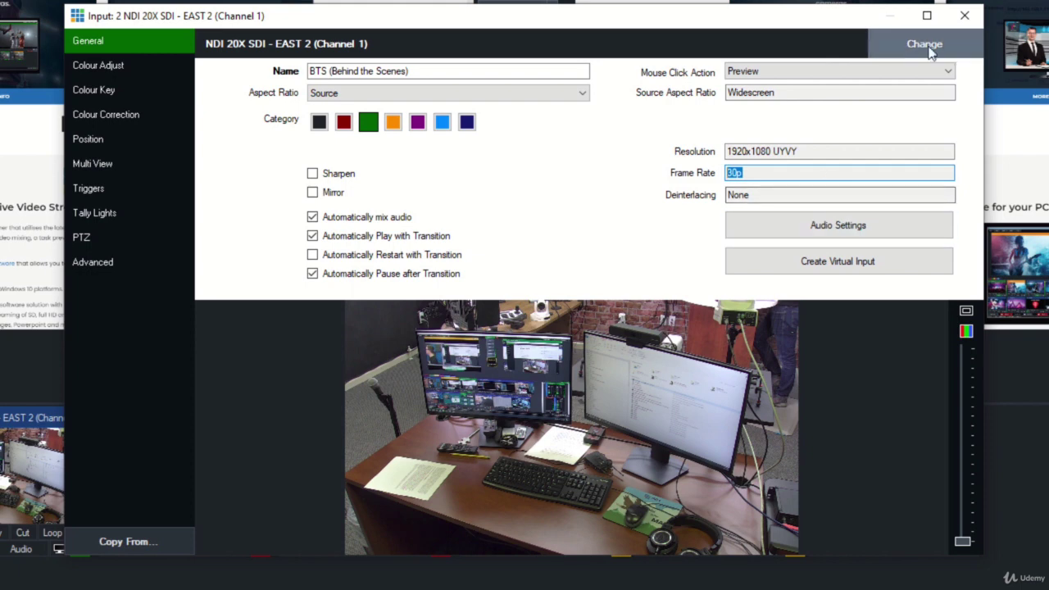
pyautogui.click(821, 230)
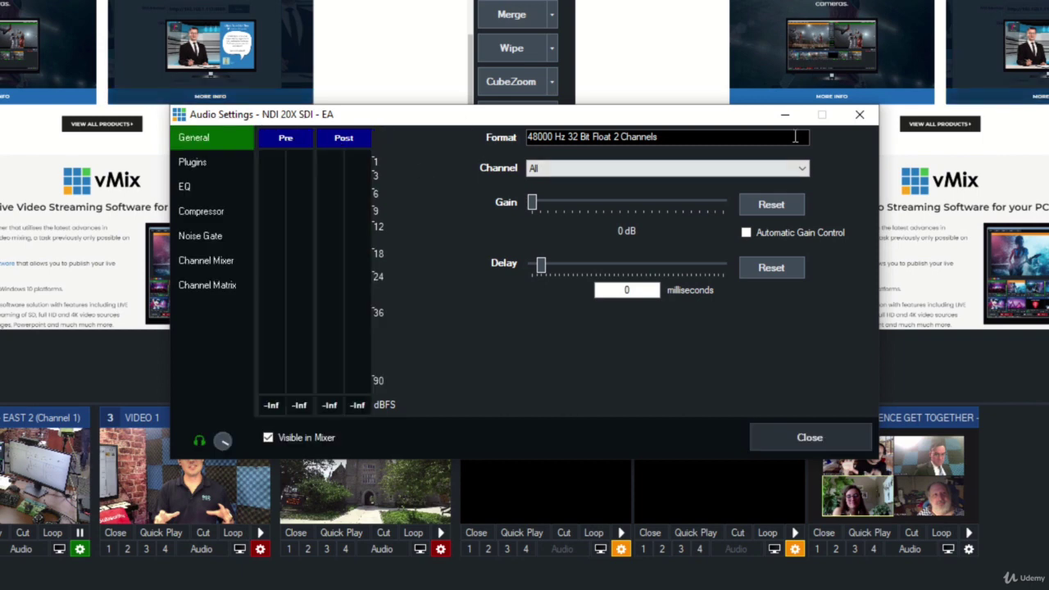
pyautogui.click(860, 114)
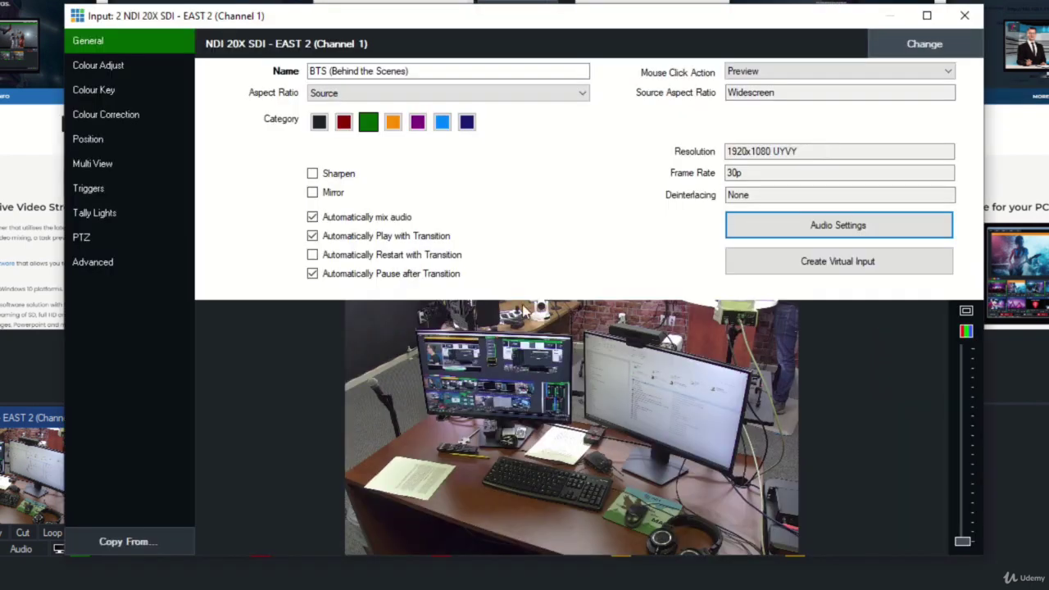
# Create a virtual input from BTS (Behind the Scenes) and raise its Black Stretch to 47 with Use Source Settings turned off
pyautogui.click(780, 264)
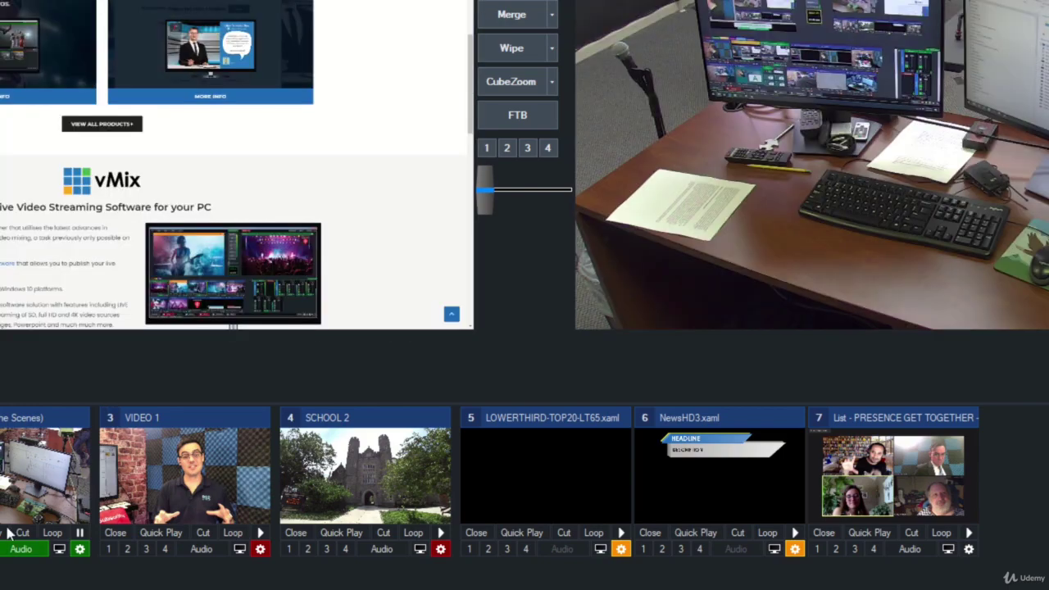
pyautogui.doubleClick(68, 502)
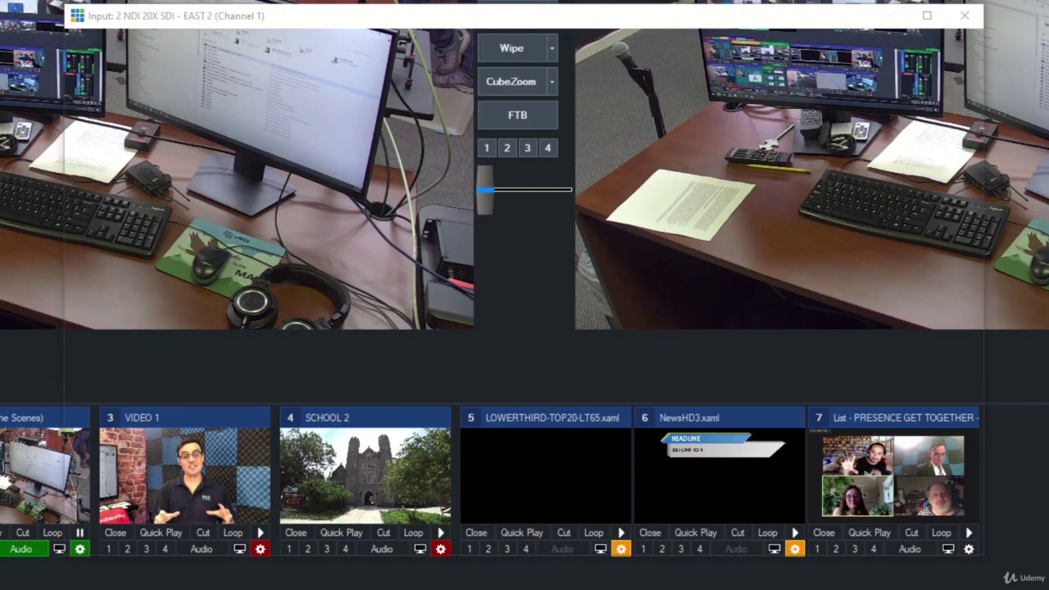
pyautogui.click(146, 65)
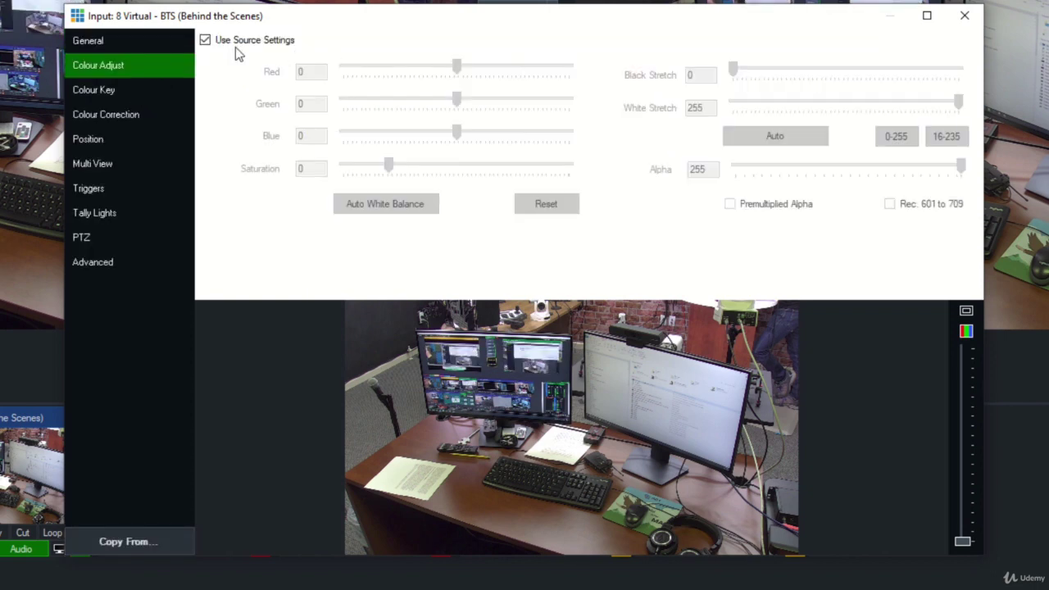
pyautogui.click(260, 40)
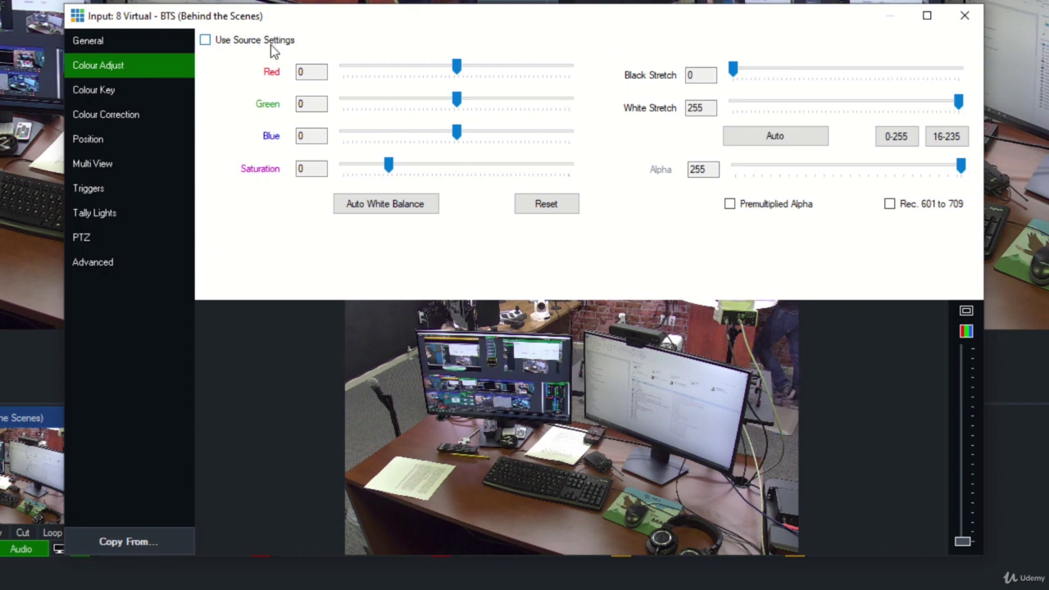
pyautogui.moveTo(741, 73); pyautogui.dragTo(776, 72)
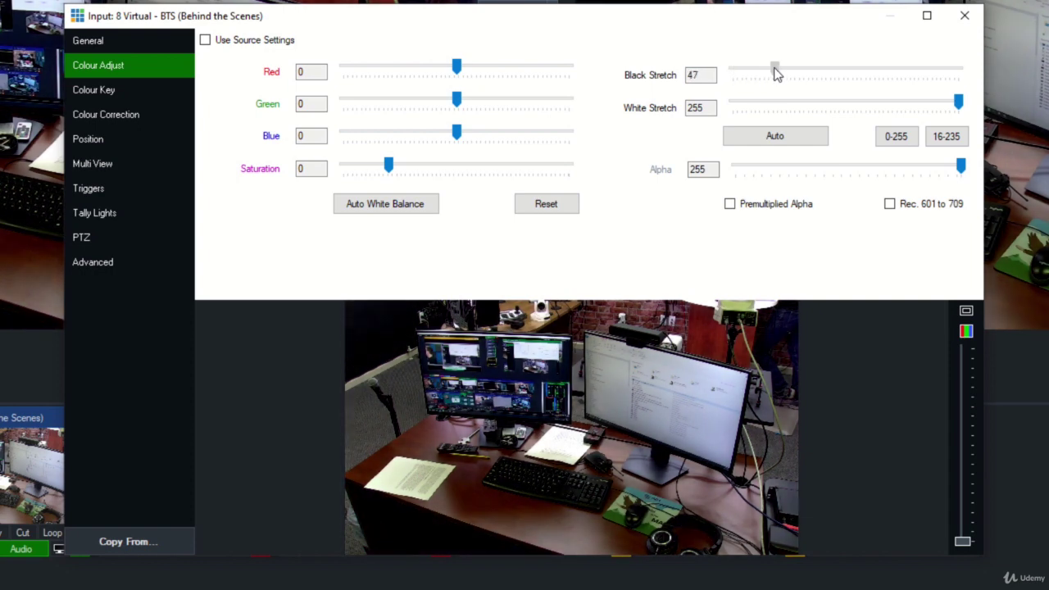
# Shift the virtual input's Gamma colour wheel to about -0.18, 0.08, 0.18 and leave its settings
pyautogui.click(164, 119)
pyautogui.moveTo(583, 131); pyautogui.dragTo(615, 164)
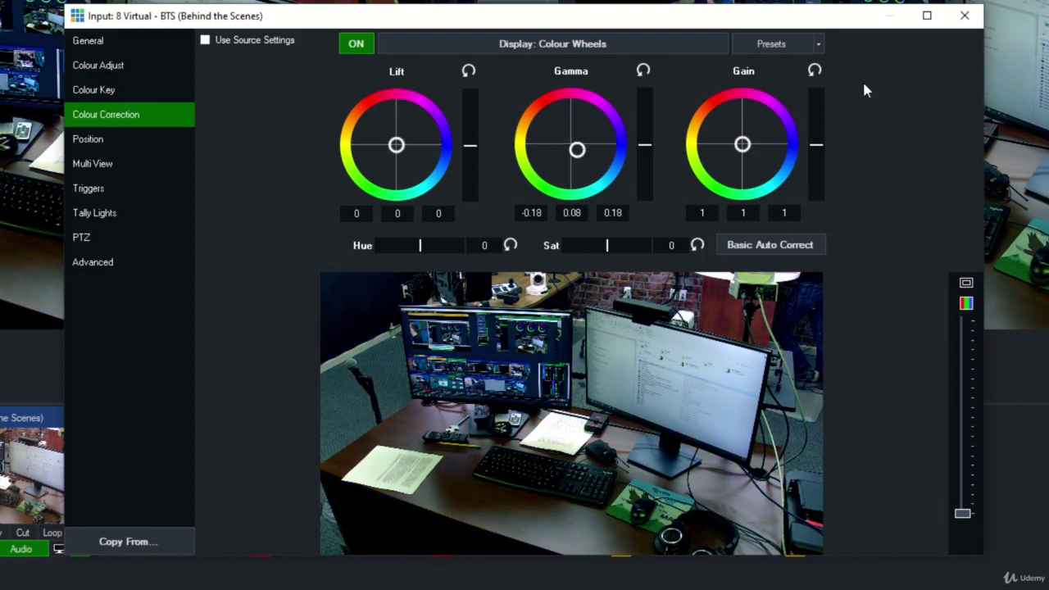
pyautogui.click(965, 15)
pyautogui.click(12, 462)
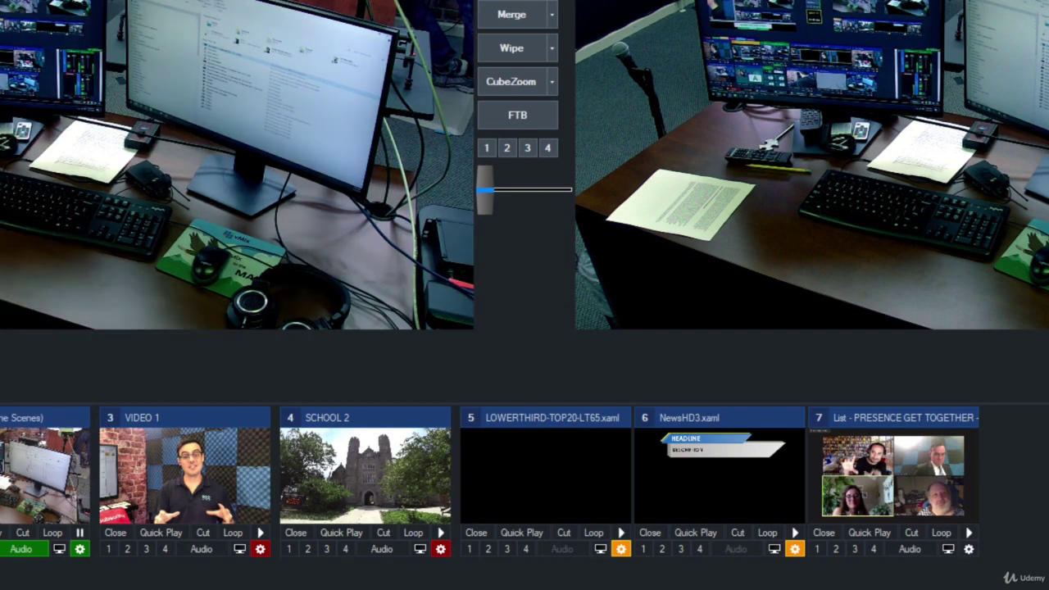
# Set Black Stretch to 13 and White Stretch to 224 in the BTS (Behind the Scenes) input's colour adjustment
pyautogui.click(79, 548)
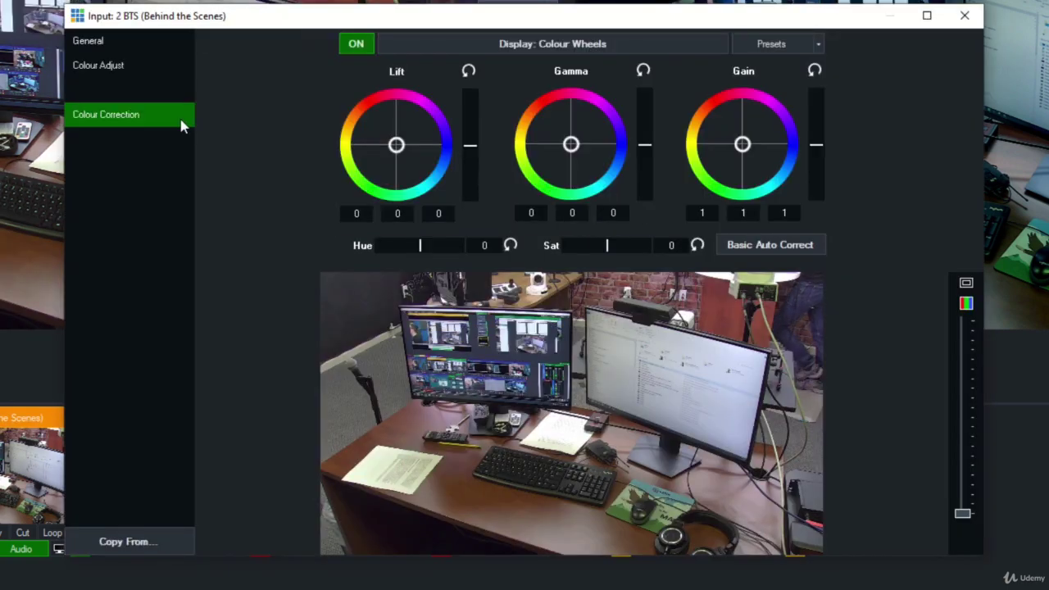
pyautogui.click(136, 87)
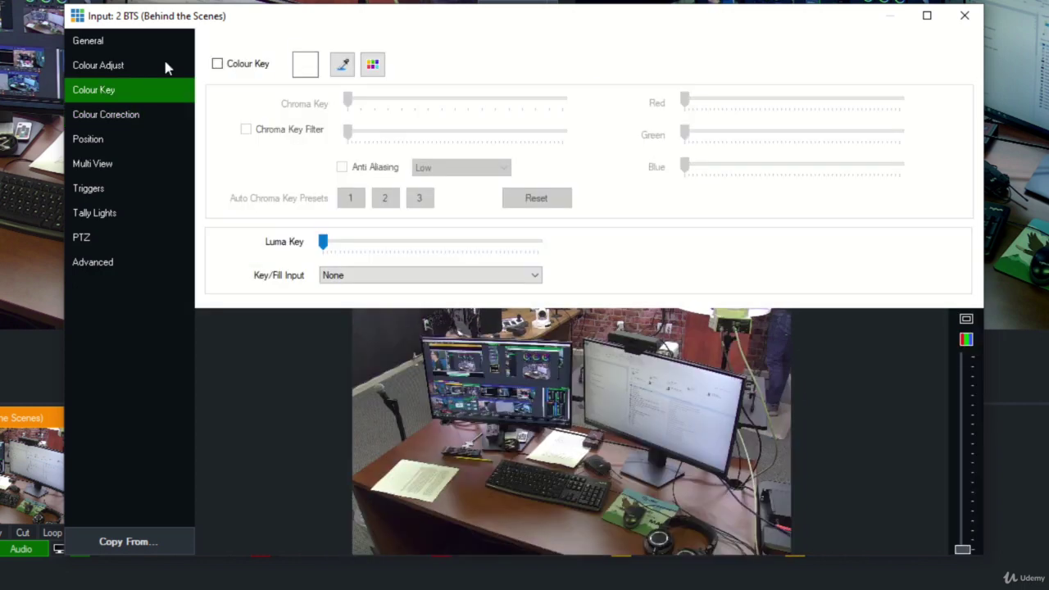
pyautogui.click(164, 65)
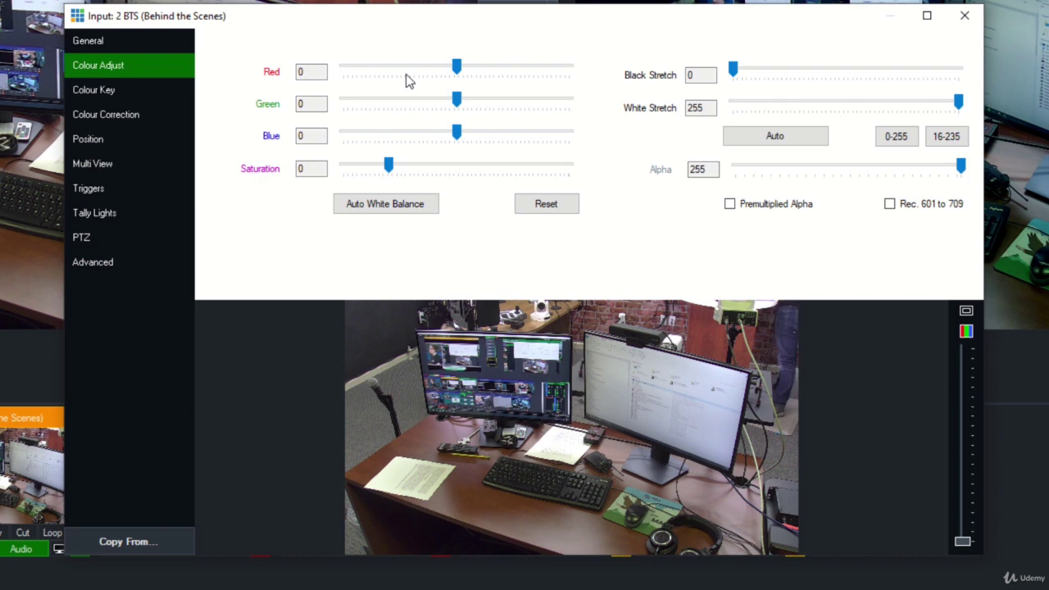
pyautogui.moveTo(741, 73); pyautogui.dragTo(750, 72)
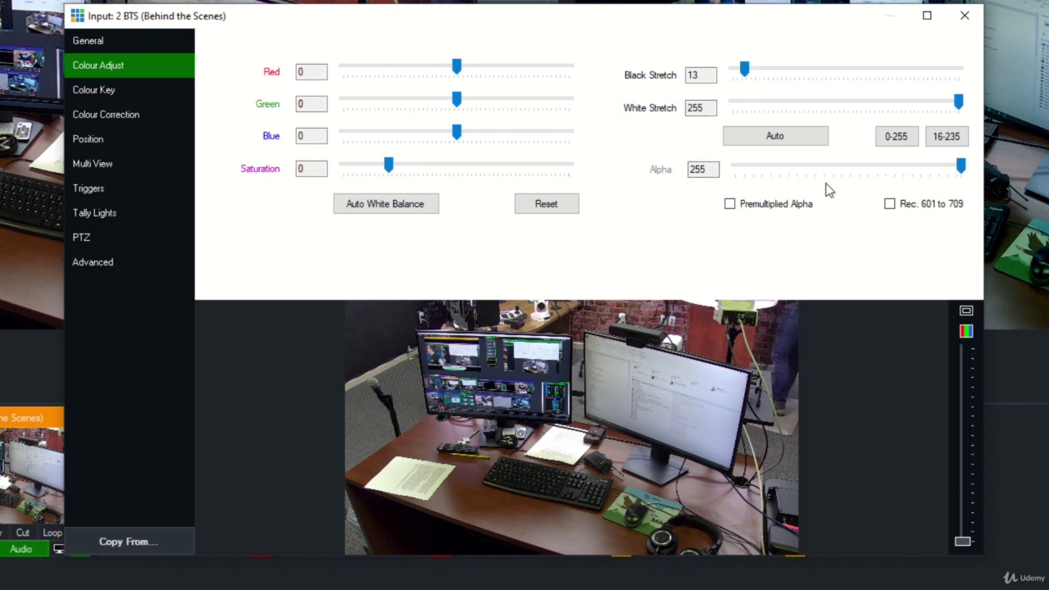
pyautogui.moveTo(961, 102); pyautogui.dragTo(935, 107)
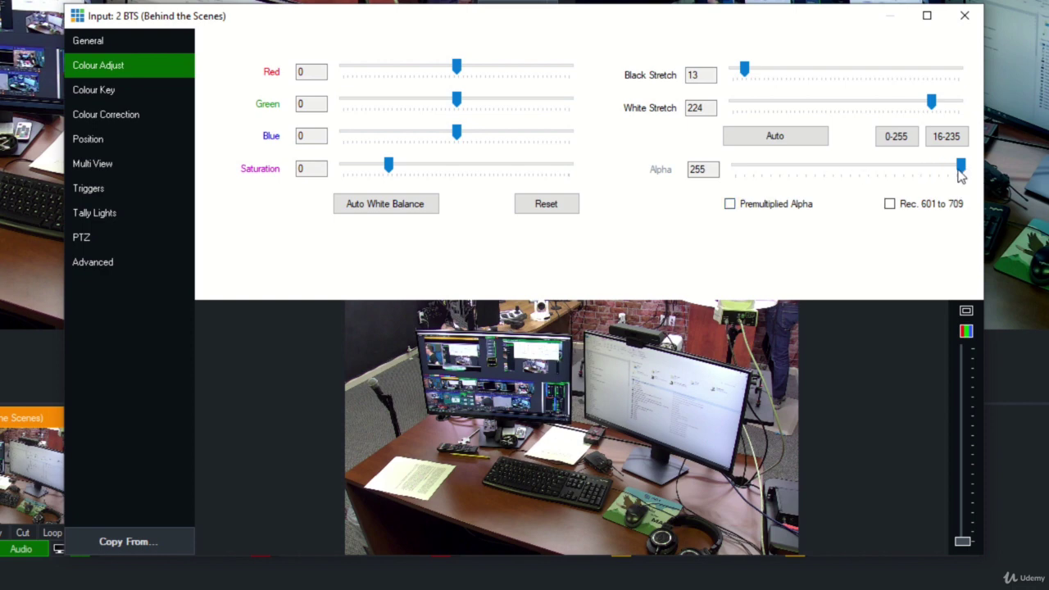
pyautogui.moveTo(959, 169)
pyautogui.mouseDown()
pyautogui.moveTo(736, 169)
pyautogui.moveTo(978, 174)
pyautogui.mouseUp()
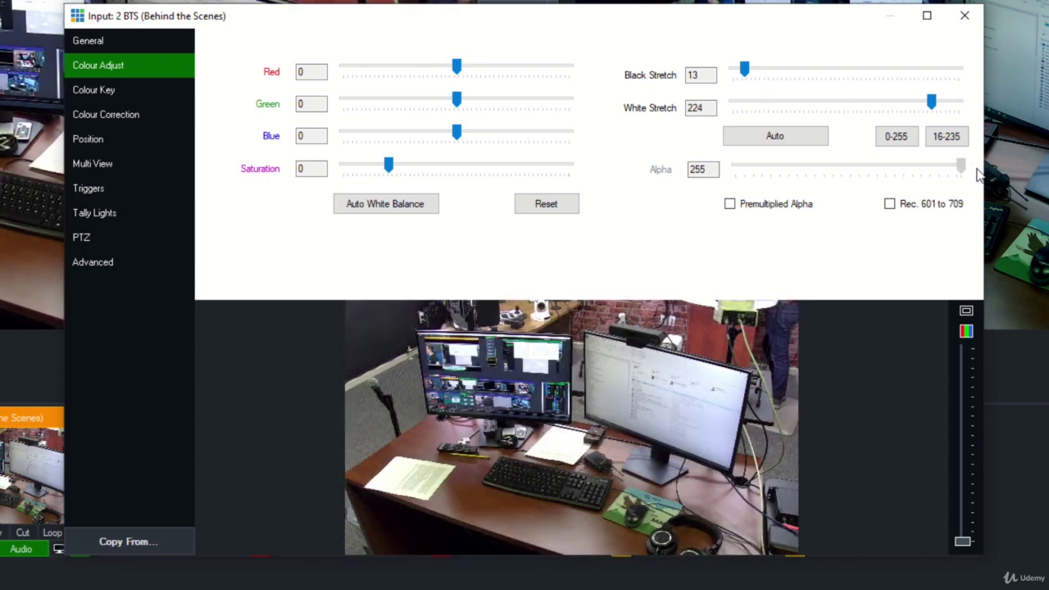
# Examine the BTS input's colour key options and compare the colour bars and colour wheels displays of its colour correction
pyautogui.click(118, 90)
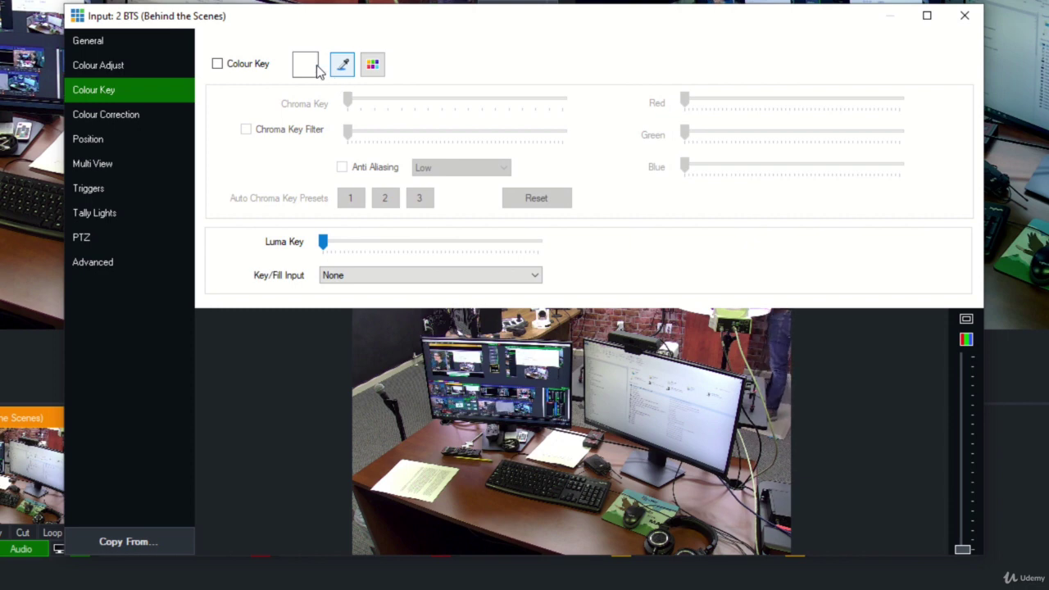
pyautogui.click(344, 66)
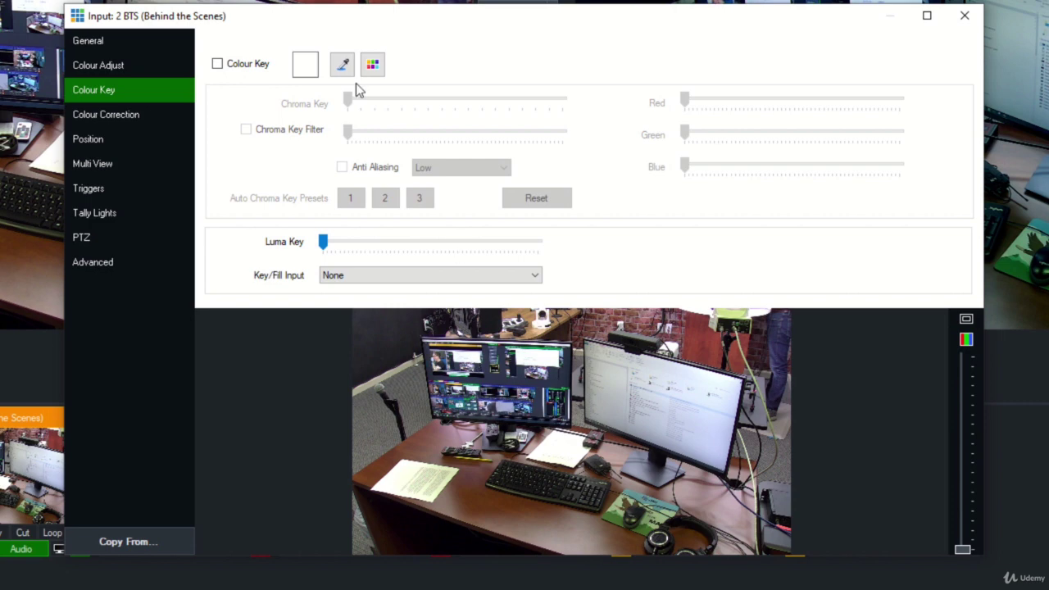
pyautogui.click(122, 120)
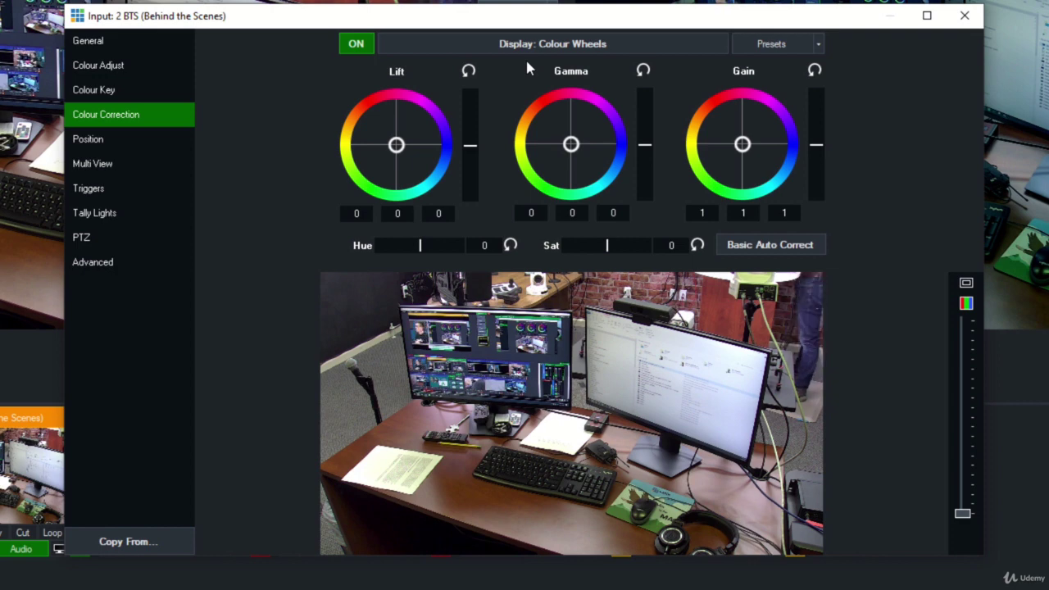
pyautogui.click(569, 47)
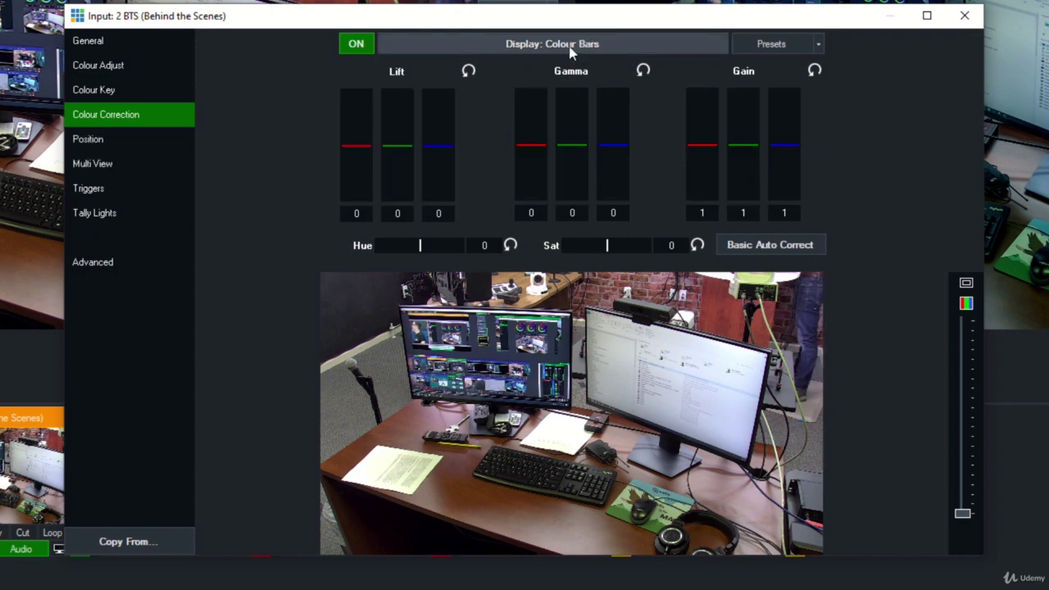
pyautogui.click(572, 50)
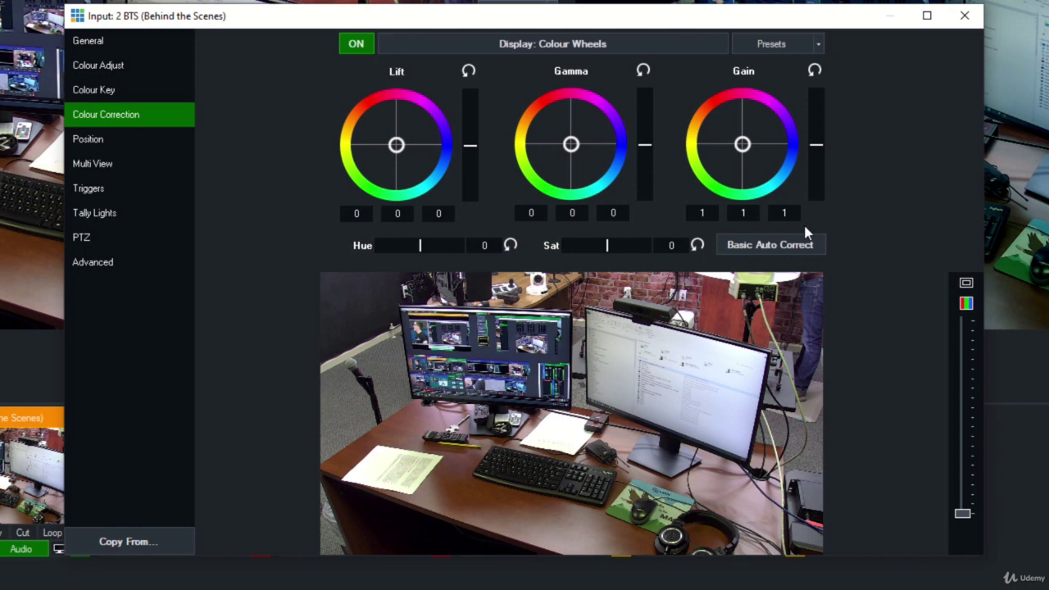
# Try zooming the BTS input's main picture to about 1.54 and panning it to about -0.14, -0.15
pyautogui.click(152, 136)
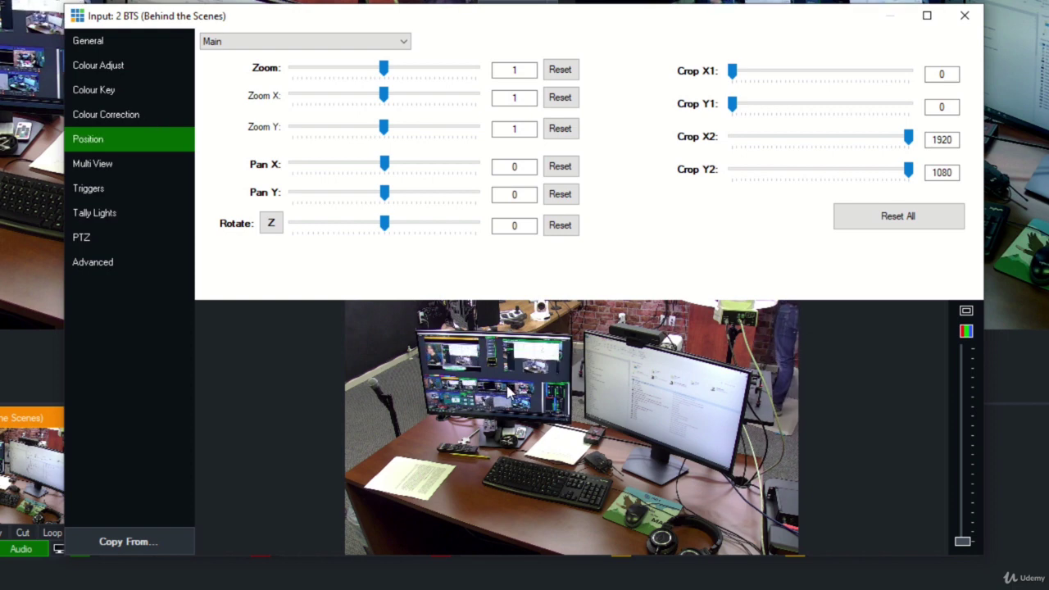
pyautogui.scroll(8, 665, 384)
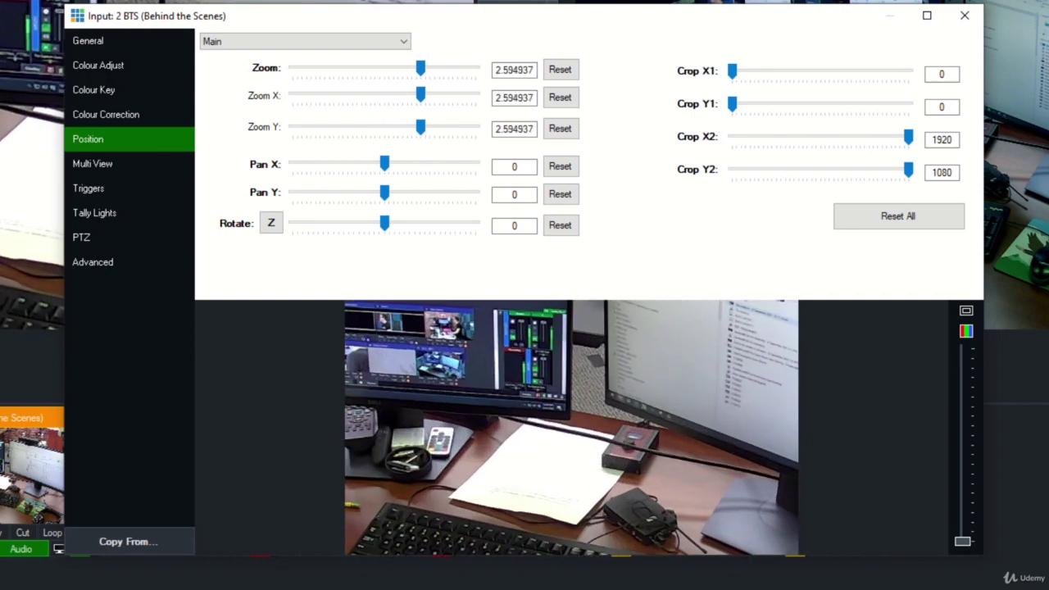
pyautogui.scroll(-10, 665, 384)
pyautogui.scroll(-4, 571, 427)
pyautogui.scroll(5, 572, 427)
pyautogui.scroll(-2, 572, 427)
pyautogui.scroll(3, 627, 361)
pyautogui.scroll(-1, 484, 385)
pyautogui.scroll(-2, 483, 383)
pyautogui.scroll(4, 599, 358)
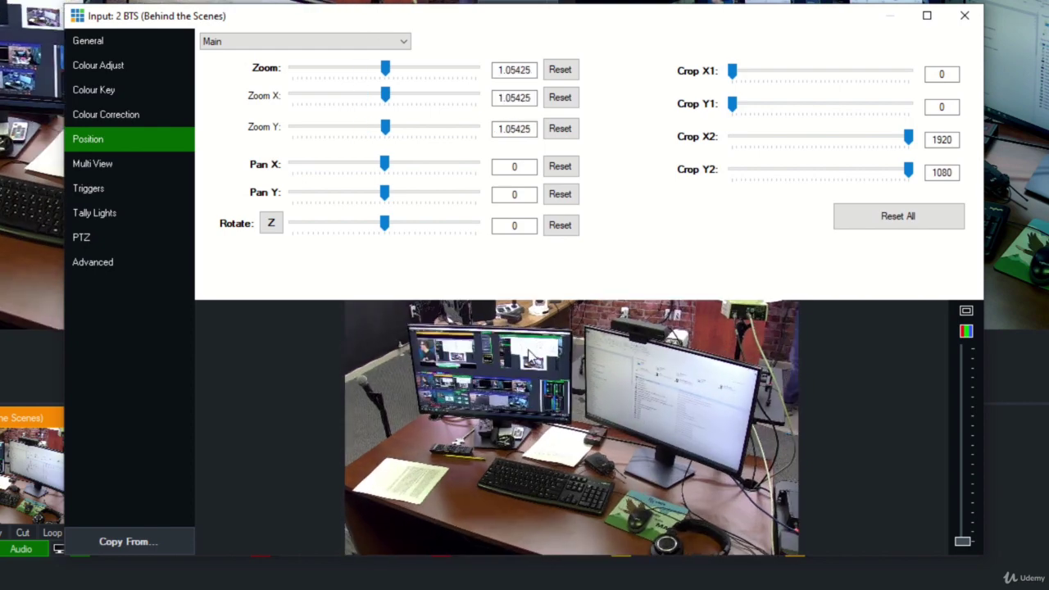
pyautogui.scroll(4, 655, 334)
pyautogui.moveTo(675, 355); pyautogui.dragTo(563, 297)
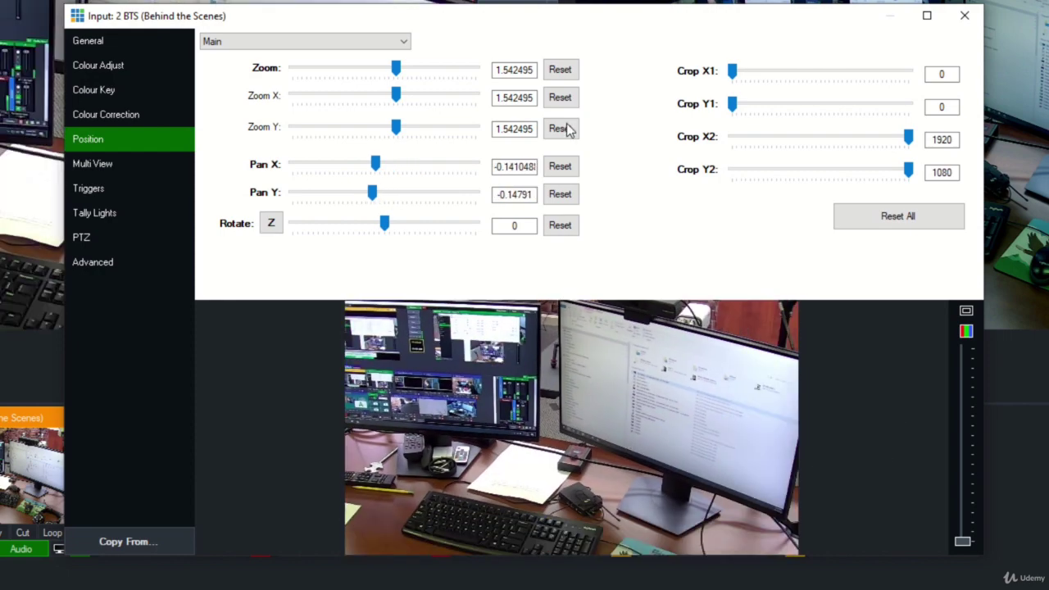
# Reset the zoom, Pan X and Pan Y of the BTS input's main picture
pyautogui.click(560, 129)
pyautogui.click(560, 165)
pyautogui.click(560, 193)
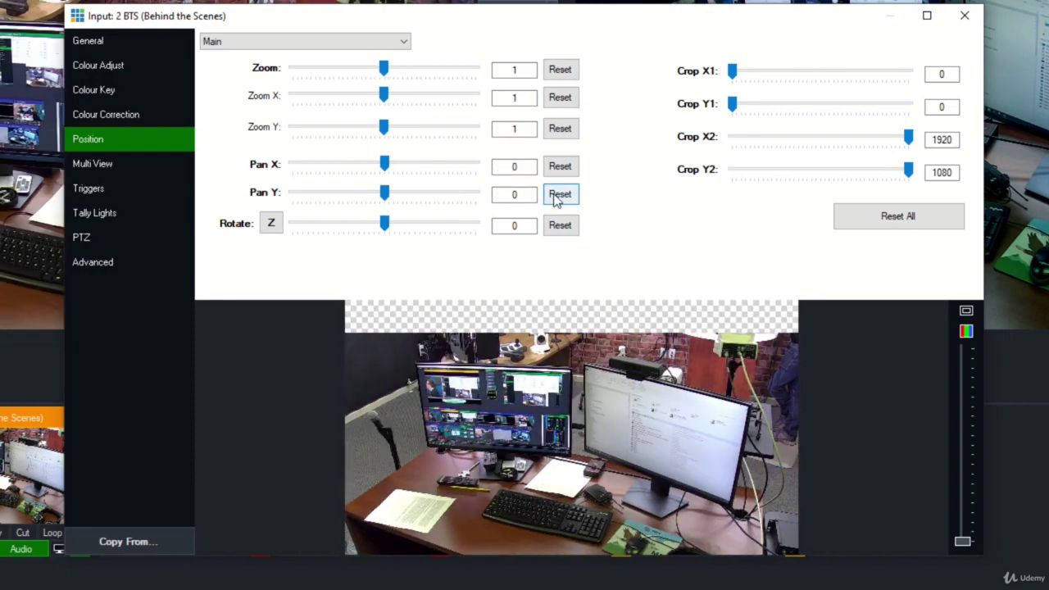
# Add Browser vmix.com as multi view layer 10 of BTS, scaled to about 0.47 and panned to about 0.43, 0.42
pyautogui.click(173, 166)
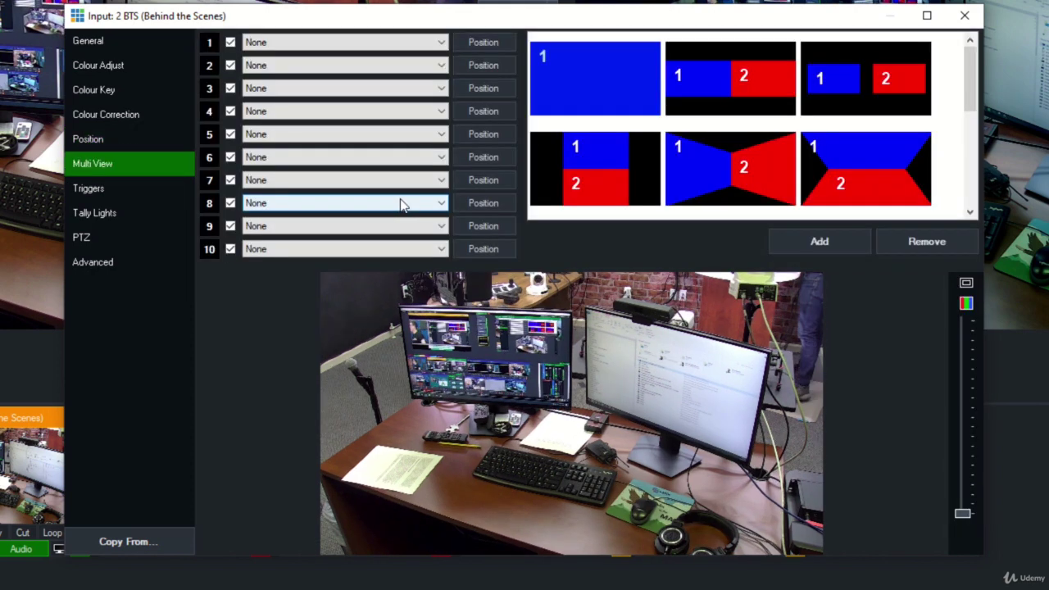
pyautogui.click(335, 251)
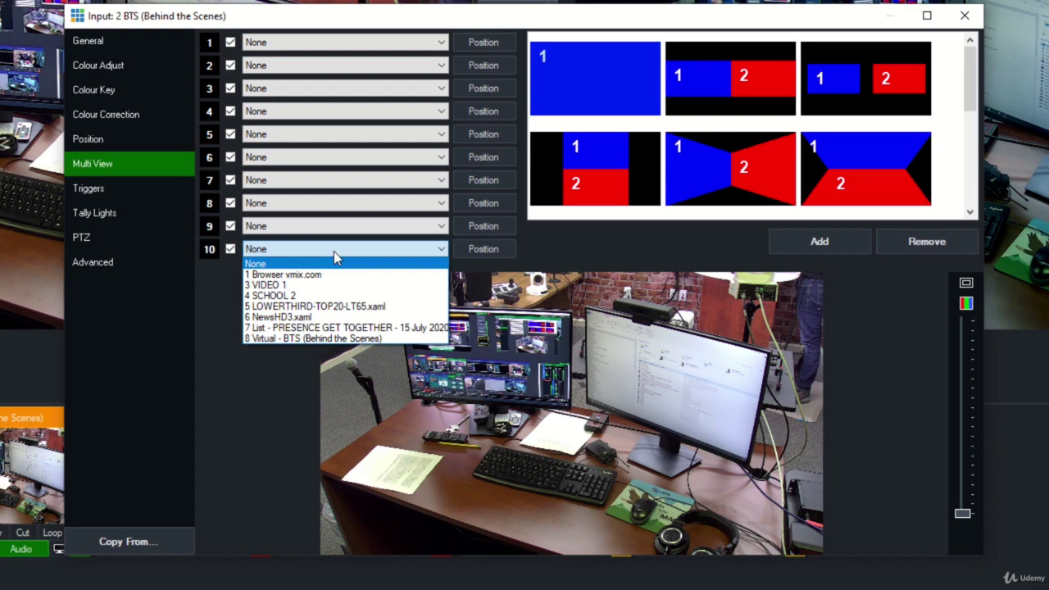
pyautogui.click(338, 276)
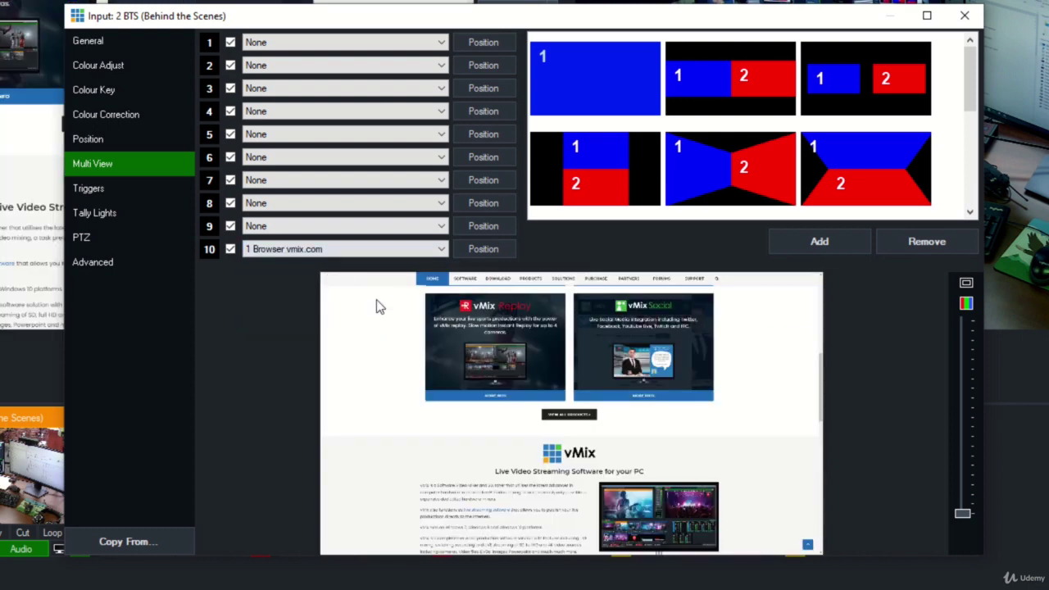
pyautogui.click(483, 250)
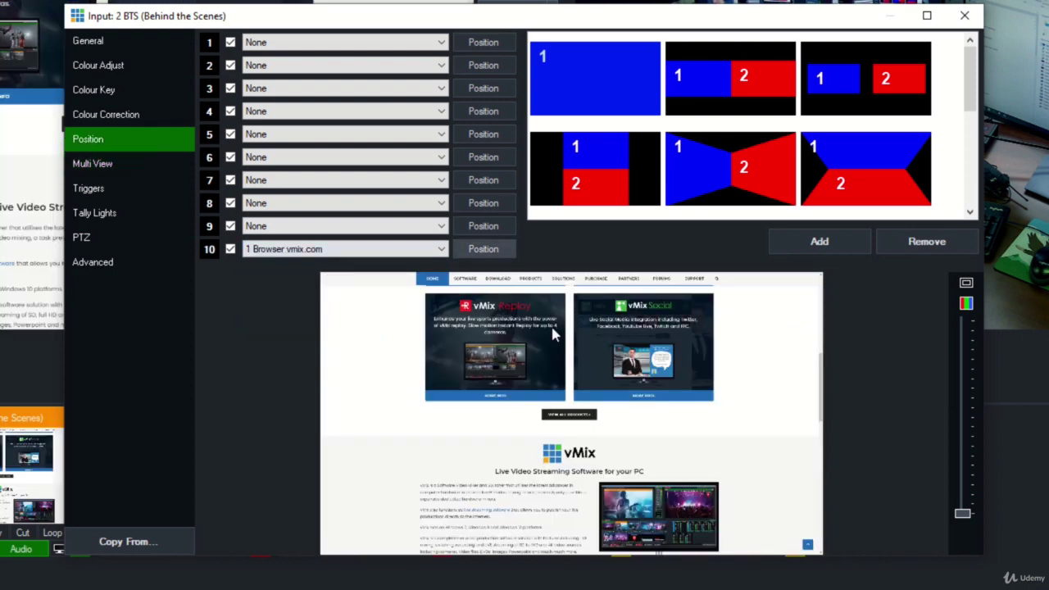
pyautogui.scroll(-8, 651, 415)
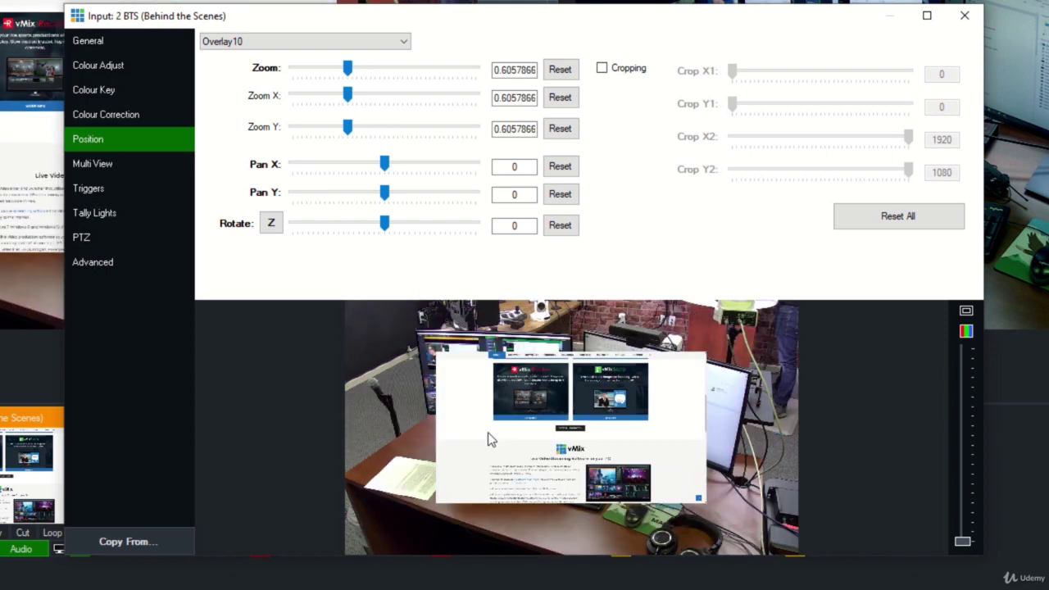
pyautogui.moveTo(619, 428); pyautogui.dragTo(698, 385)
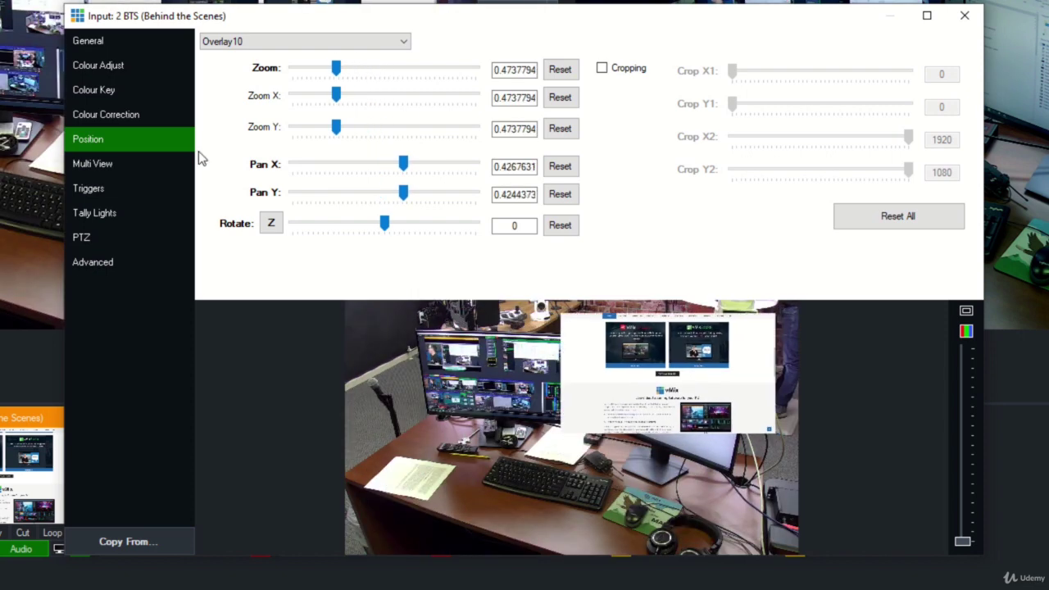
# Add NewsHD3.xaml as multi view layer 9 of the BTS input and leave its settings
pyautogui.click(180, 166)
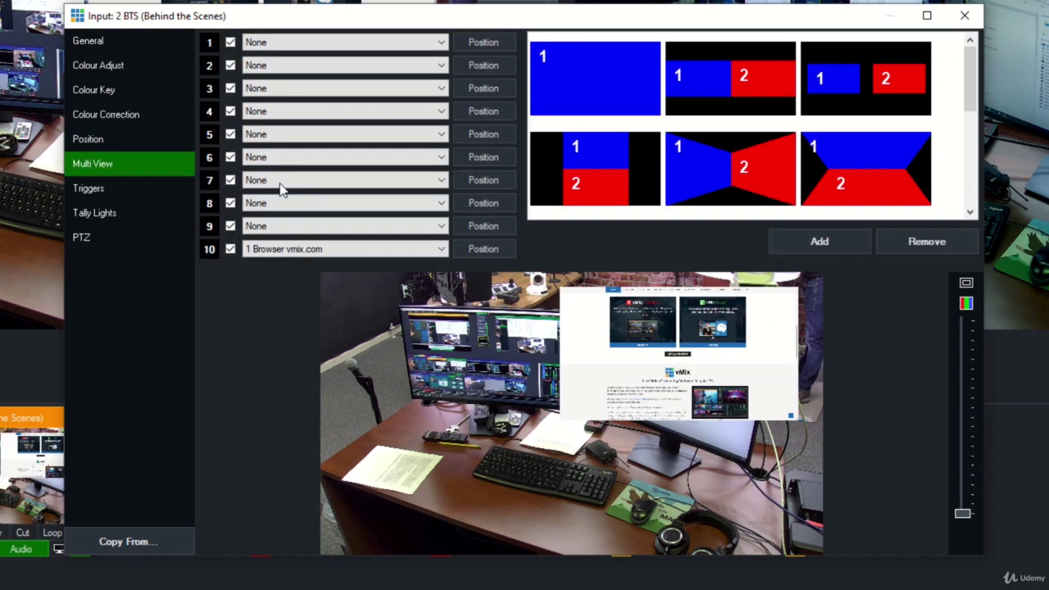
pyautogui.click(304, 228)
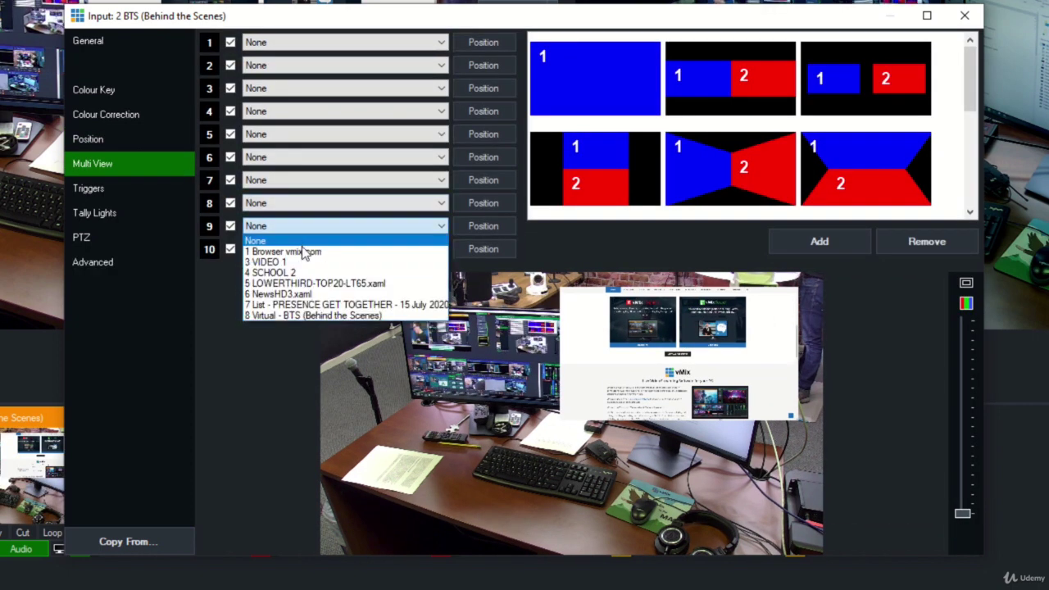
pyautogui.click(308, 293)
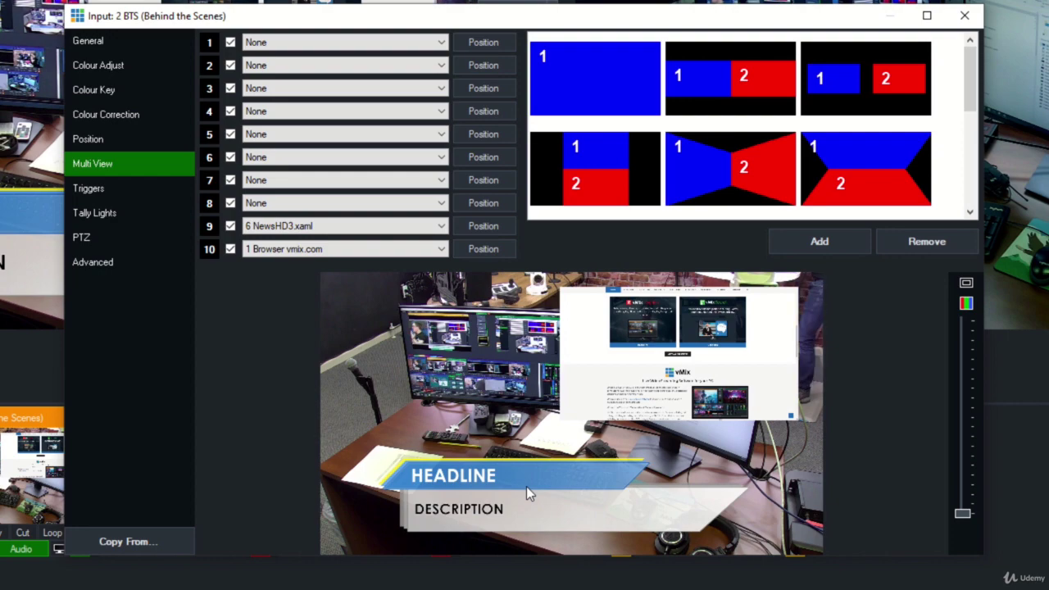
pyautogui.click(967, 10)
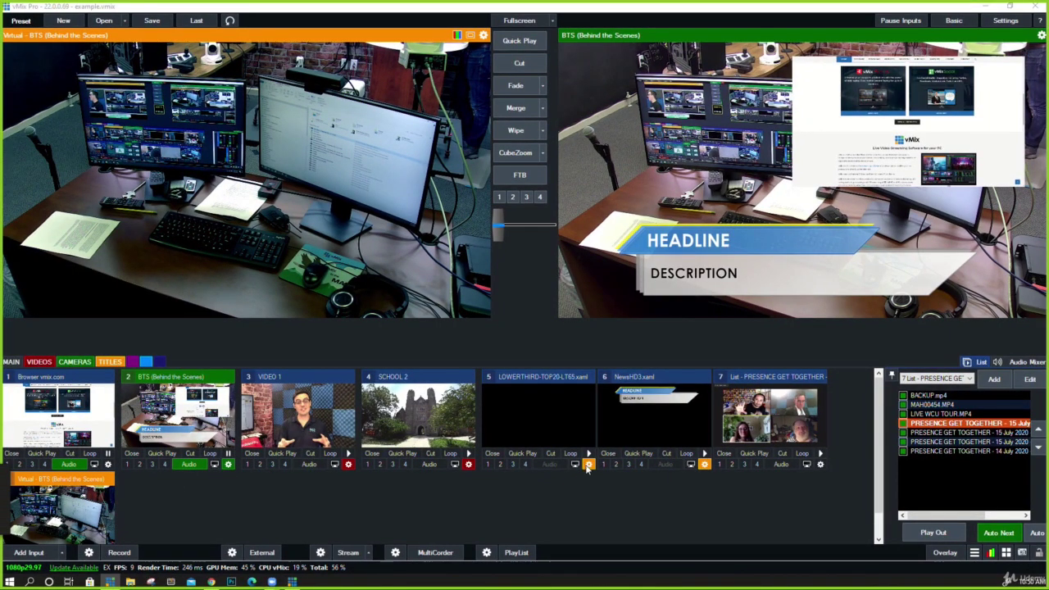
# Cut the virtual BTS input to the output and toggle the NewsHD3.xaml title on and off in overlay channel 4
pyautogui.click(519, 63)
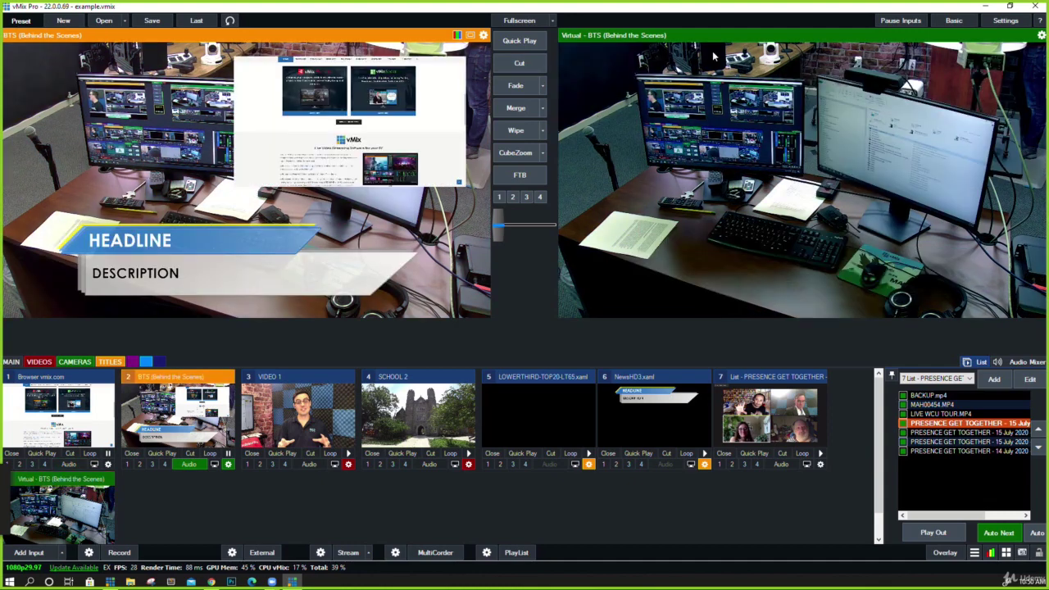
pyautogui.click(643, 465)
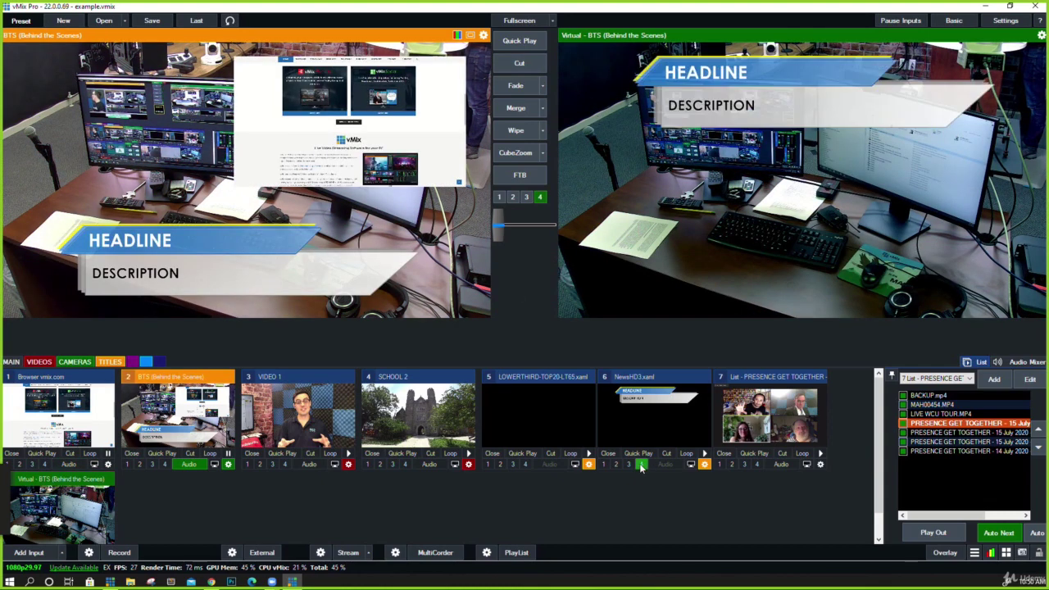
pyautogui.click(643, 466)
pyautogui.click(643, 466)
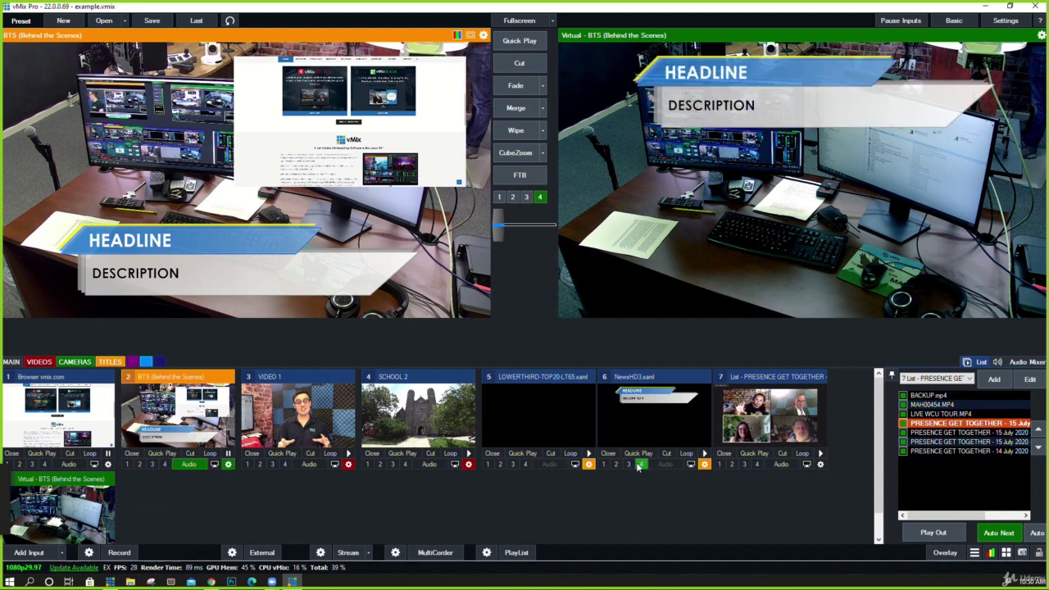
pyautogui.click(639, 466)
pyautogui.click(642, 466)
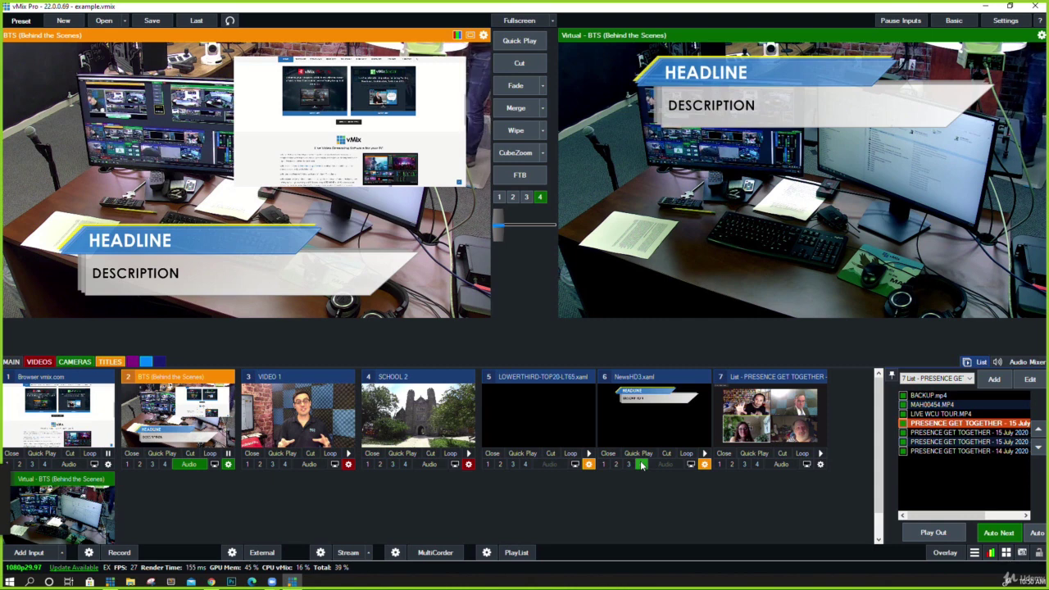
pyautogui.click(639, 466)
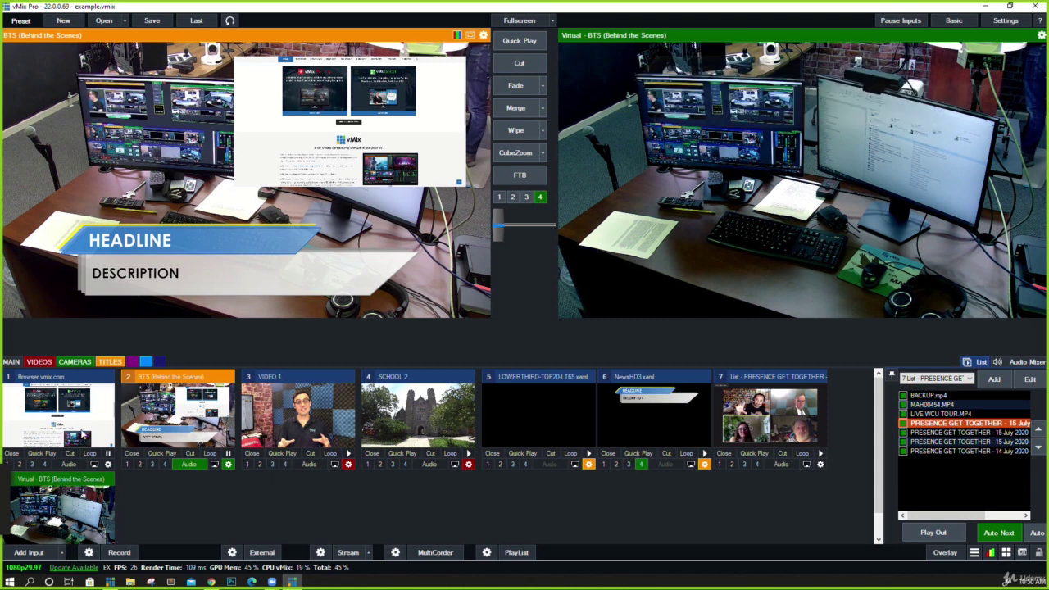
# Set the BTS input's PTZ device type to PTZ Optics VISCA UDP and connect to the camera
pyautogui.click(229, 465)
pyautogui.click(246, 208)
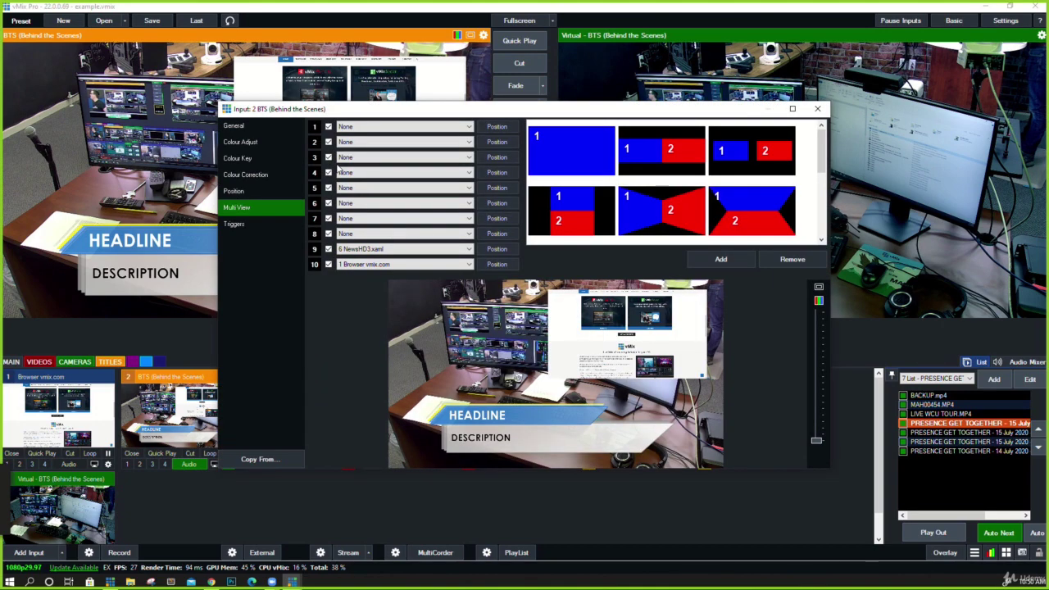
pyautogui.click(273, 223)
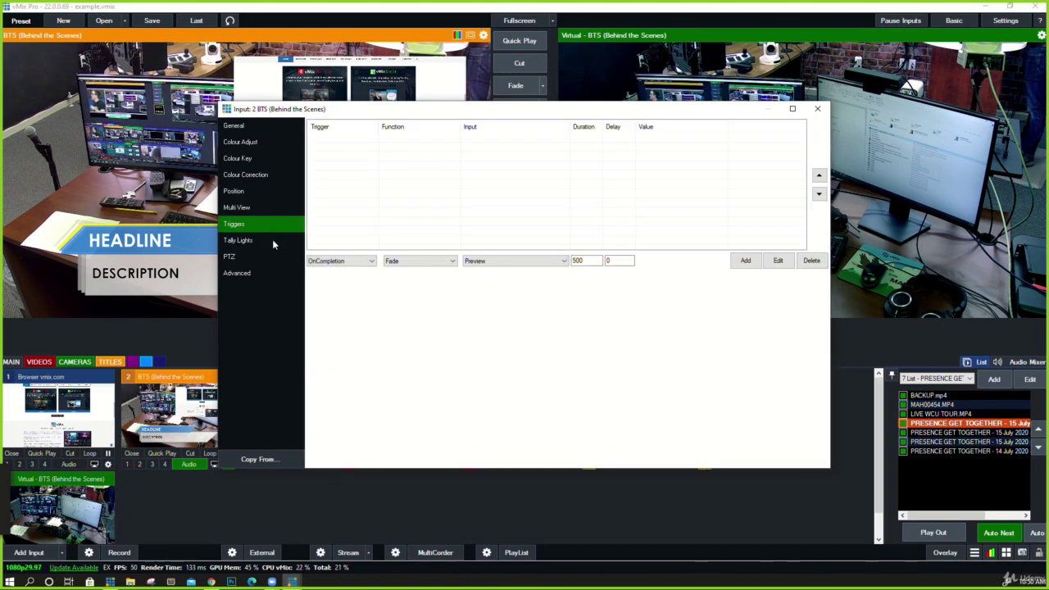
pyautogui.click(274, 241)
pyautogui.click(246, 256)
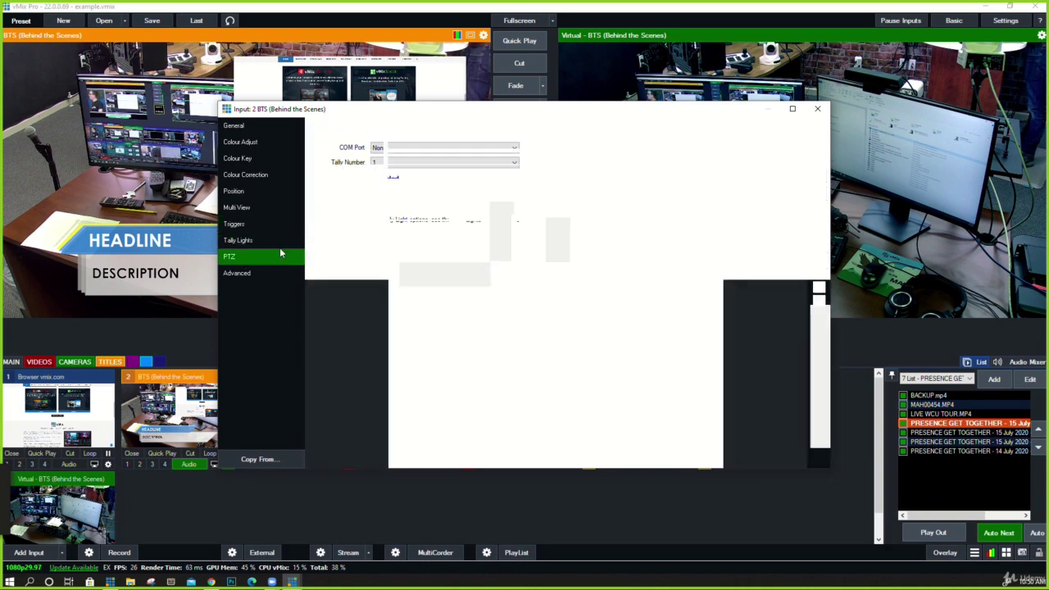
pyautogui.click(468, 144)
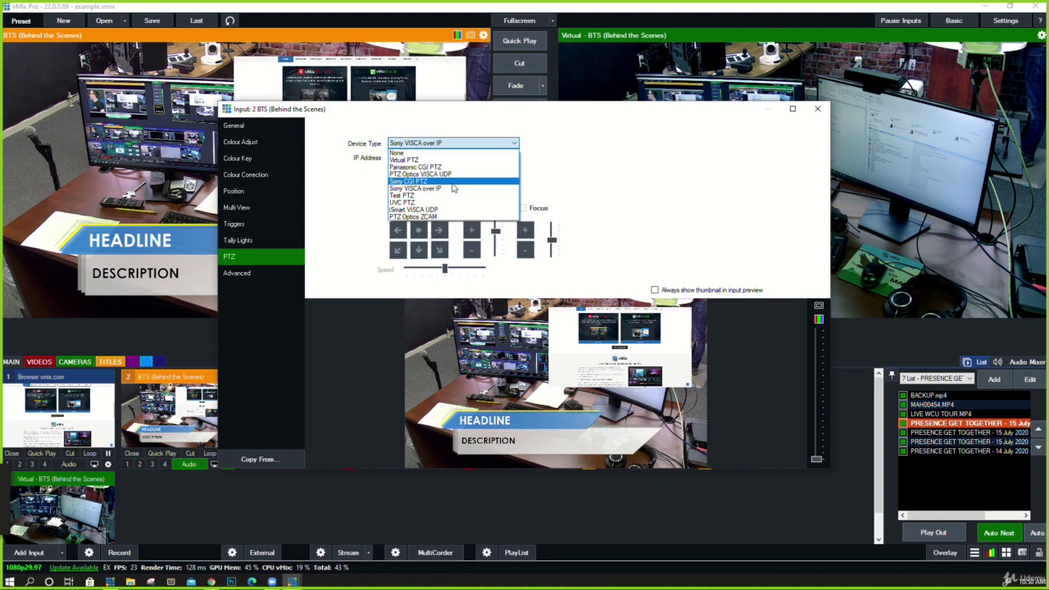
pyautogui.click(454, 174)
pyautogui.click(418, 190)
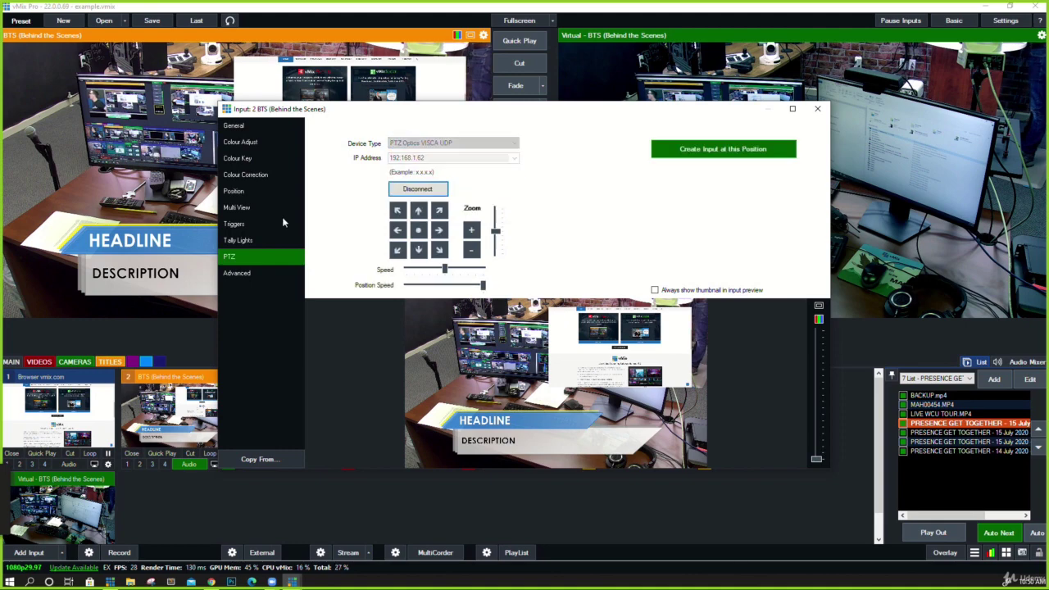
# Clear multi view layers 9 and 10 of the BTS input by setting them to None
pyautogui.click(283, 209)
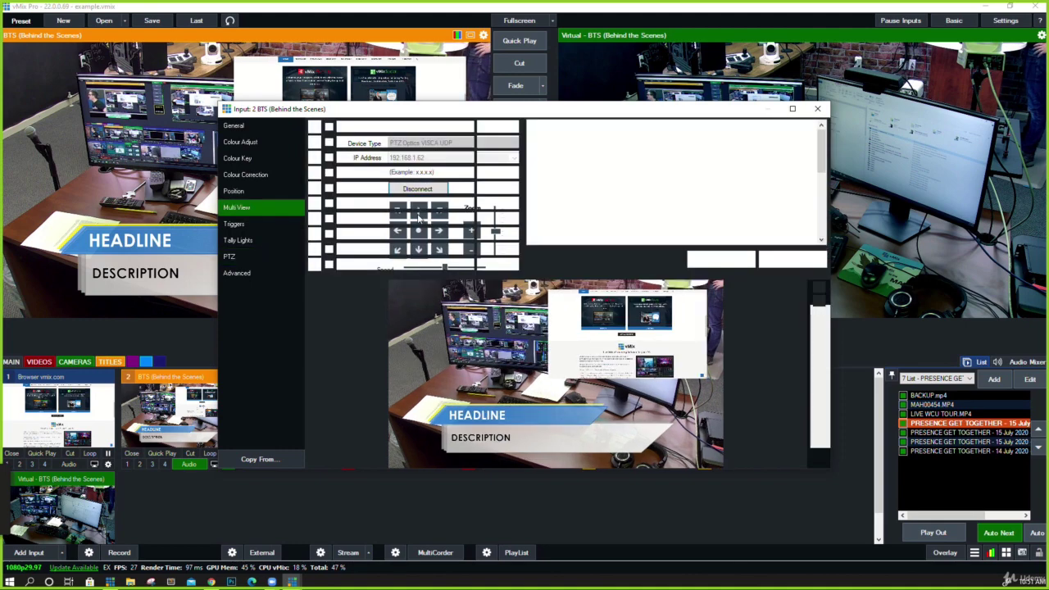
pyautogui.click(418, 266)
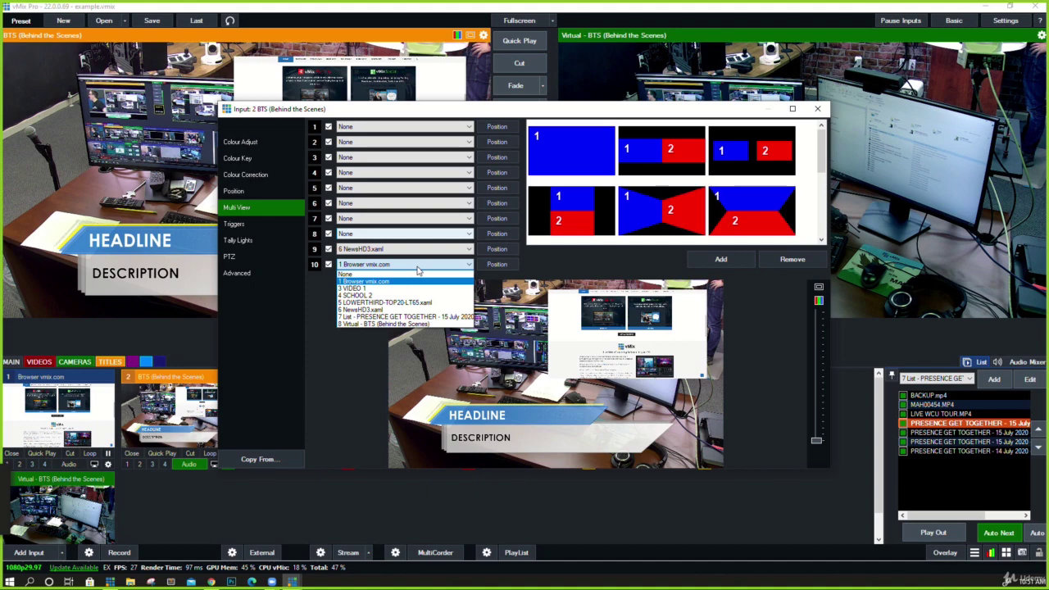
pyautogui.click(412, 277)
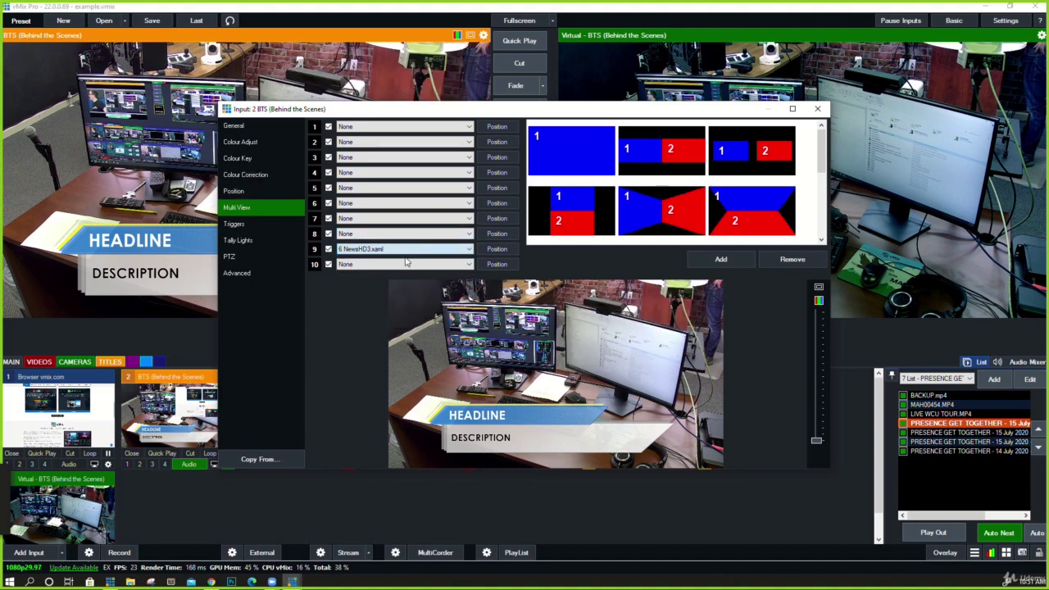
# Steer the BTS camera with its PTZ controls: diagonally up and right, straight up, down, and left
pyautogui.click(255, 255)
pyautogui.click(439, 212)
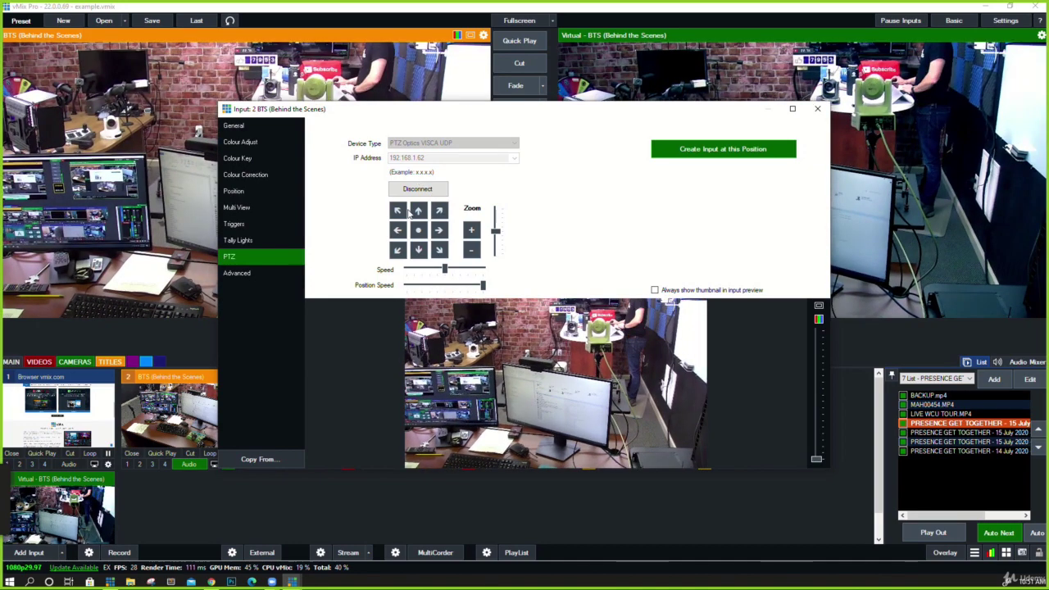
pyautogui.click(418, 211)
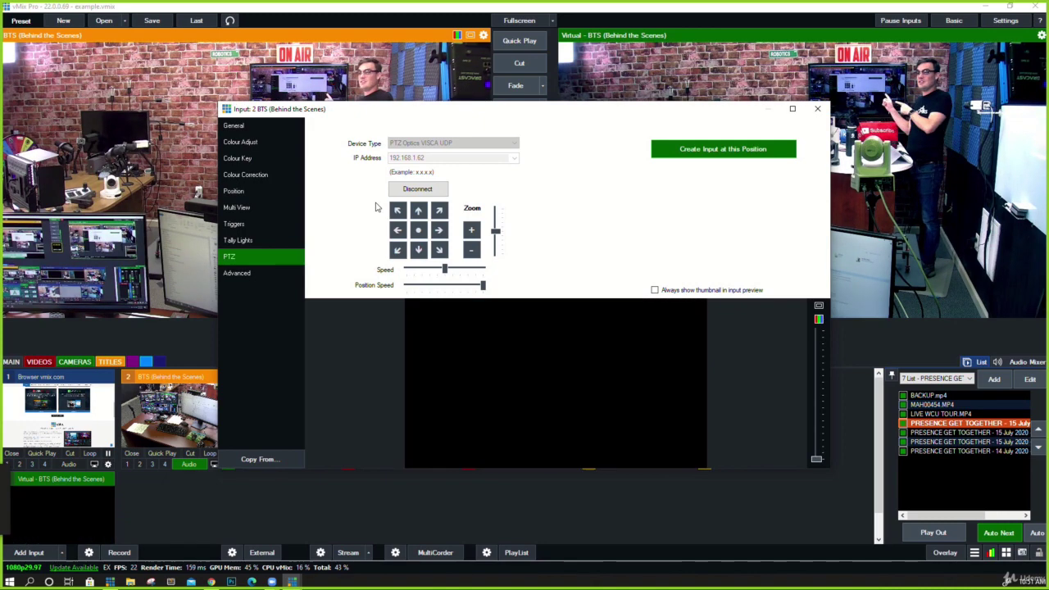
pyautogui.click(419, 250)
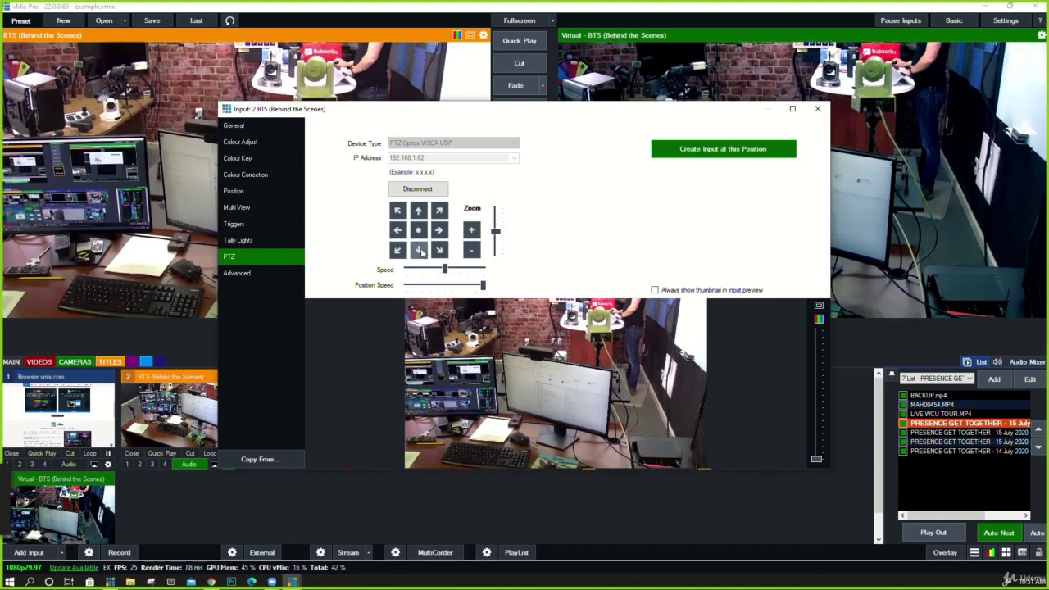
pyautogui.click(397, 230)
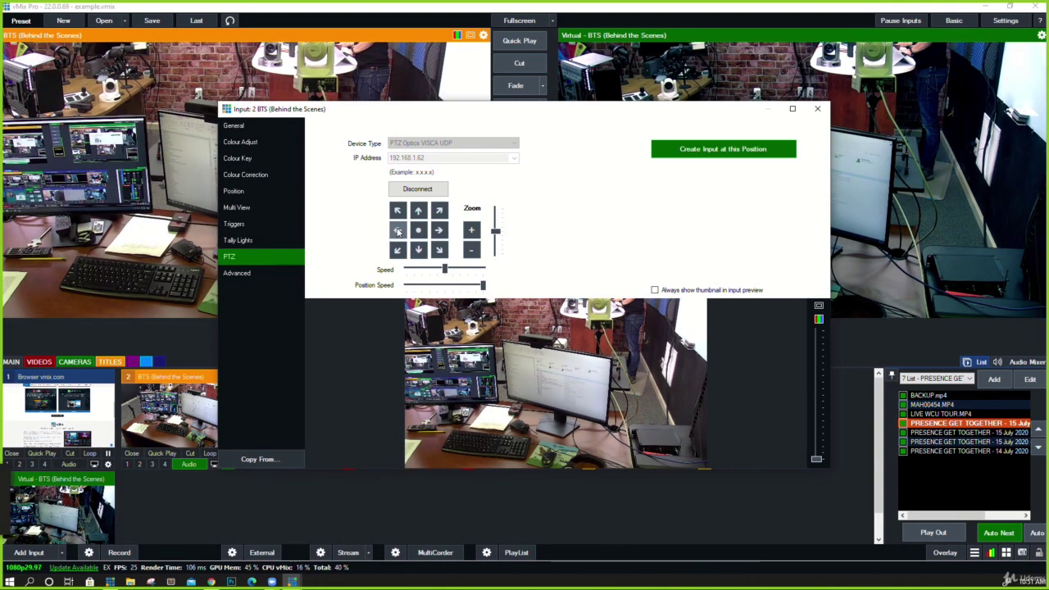